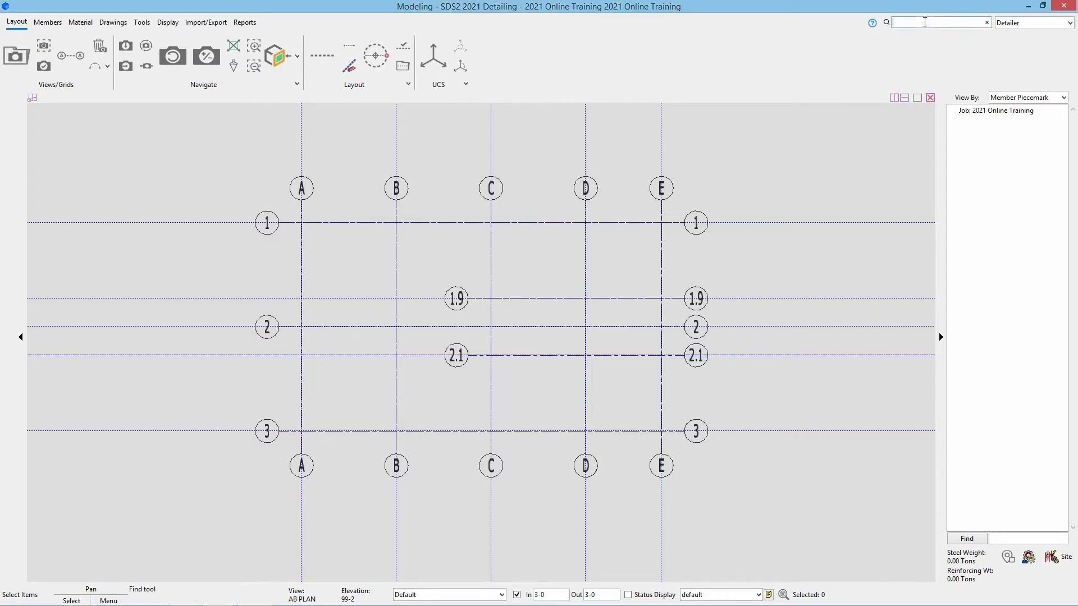
# - Search the available commands for BASE and dismiss the results
pyautogui.click(924, 21)
pyautogui.write('BASE')
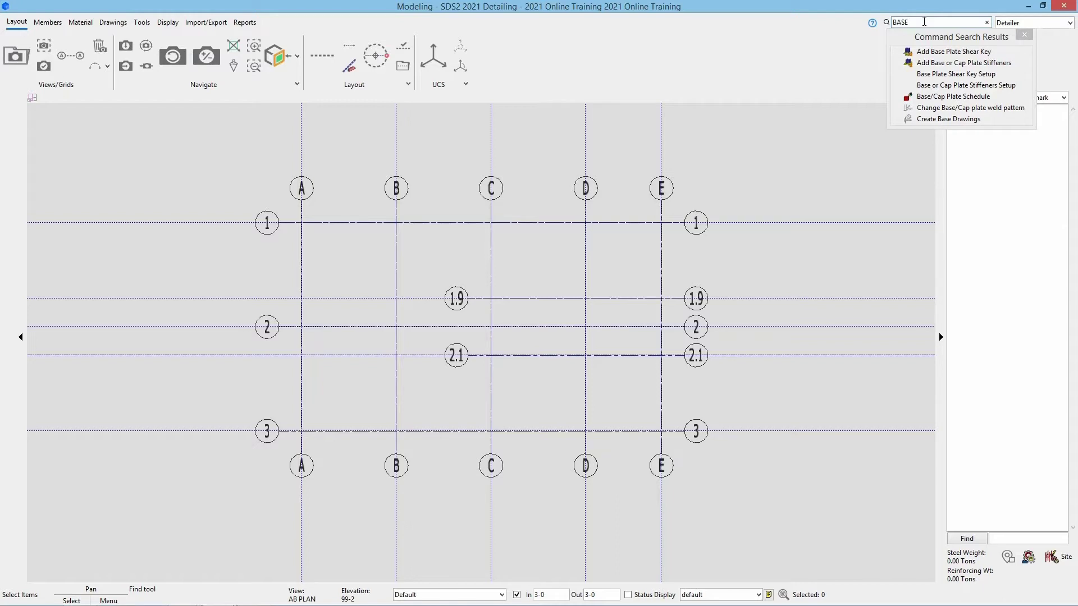
pyautogui.click(1024, 35)
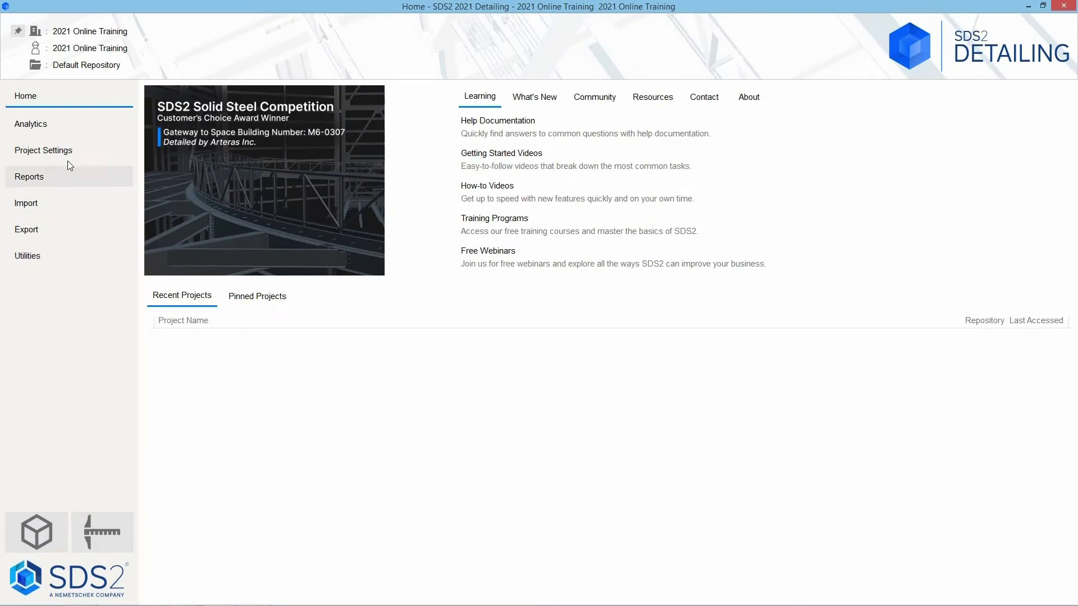
# - Open the Base / Cap Plate Schedule from the job's connection settings
pyautogui.click(84, 149)
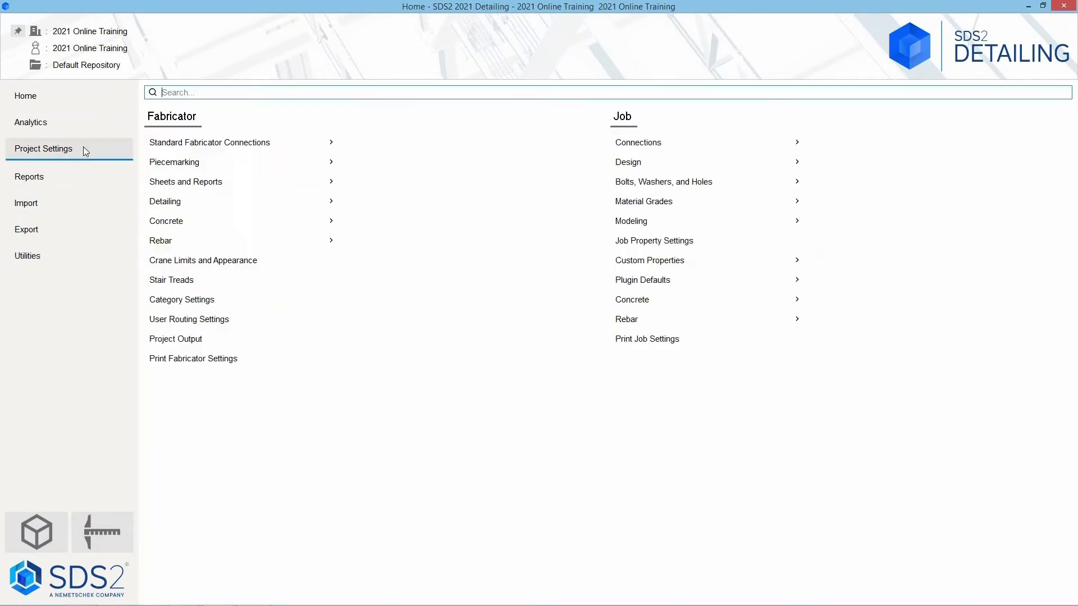
pyautogui.click(645, 143)
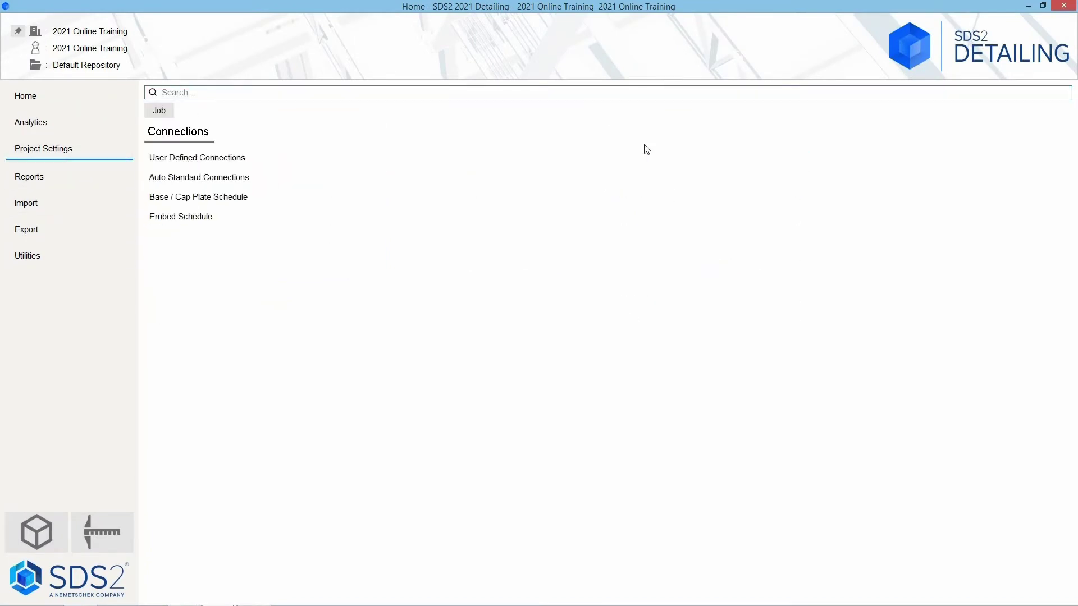
pyautogui.click(315, 202)
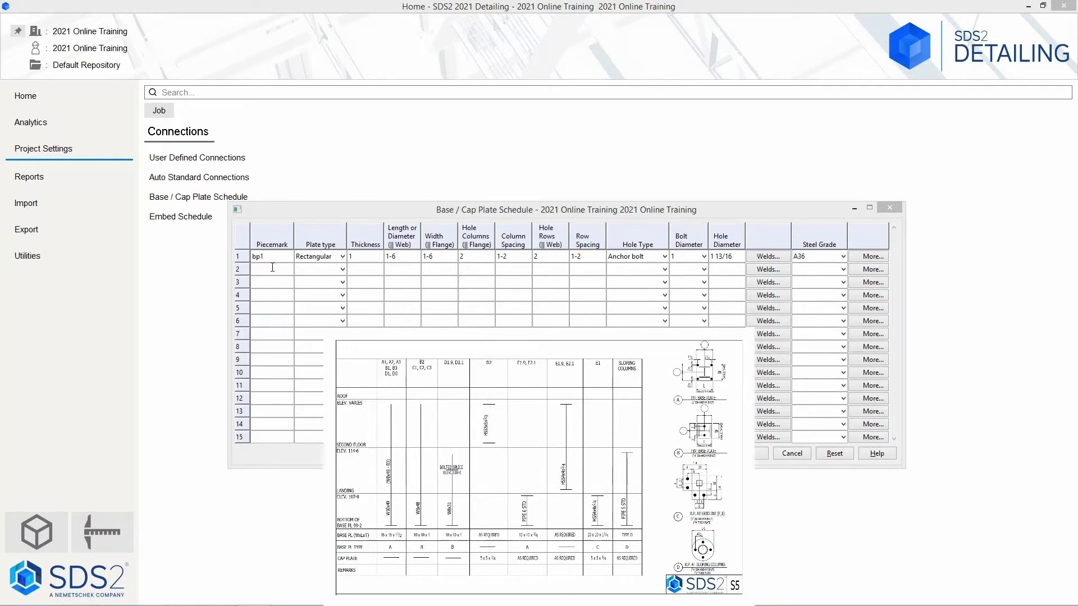
pyautogui.click(284, 217)
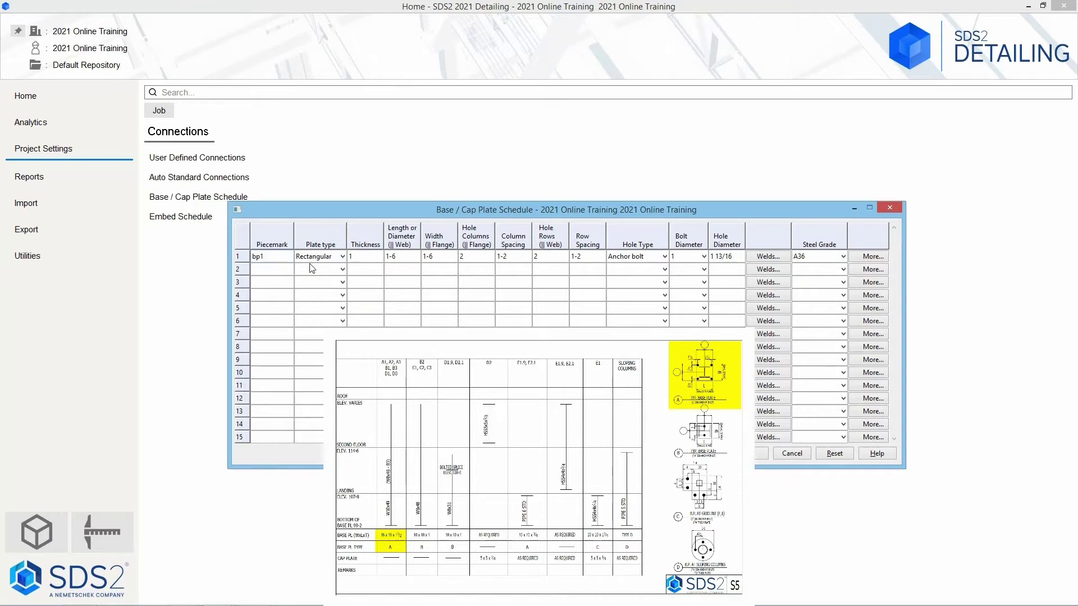
# - Keep base plate bp1 rectangular and set its thickness to 1 1/2
pyautogui.click(343, 257)
pyautogui.click(357, 221)
pyautogui.click(366, 259)
pyautogui.write('1.5')
pyautogui.write('1')
pyautogui.write('/2')
pyautogui.press('BackSpace')
pyautogui.press('BackSpace')
pyautogui.press('BackSpace')
pyautogui.press('BackSpace')
pyautogui.press('BackSpace')
pyautogui.write('1 1/')
# - Set both the length and the width of base plate bp1 to 1-4
pyautogui.click(409, 261)
pyautogui.doubleClick(390, 252)
pyautogui.write('1-4')
pyautogui.click(418, 269)
pyautogui.doubleClick(429, 256)
pyautogui.write('1')
pyautogui.press('Return')
# - Set both the column spacing and the row spacing of bp1's holes to 1-1
pyautogui.click(512, 260)
pyautogui.write('1-1')
pyautogui.click(593, 295)
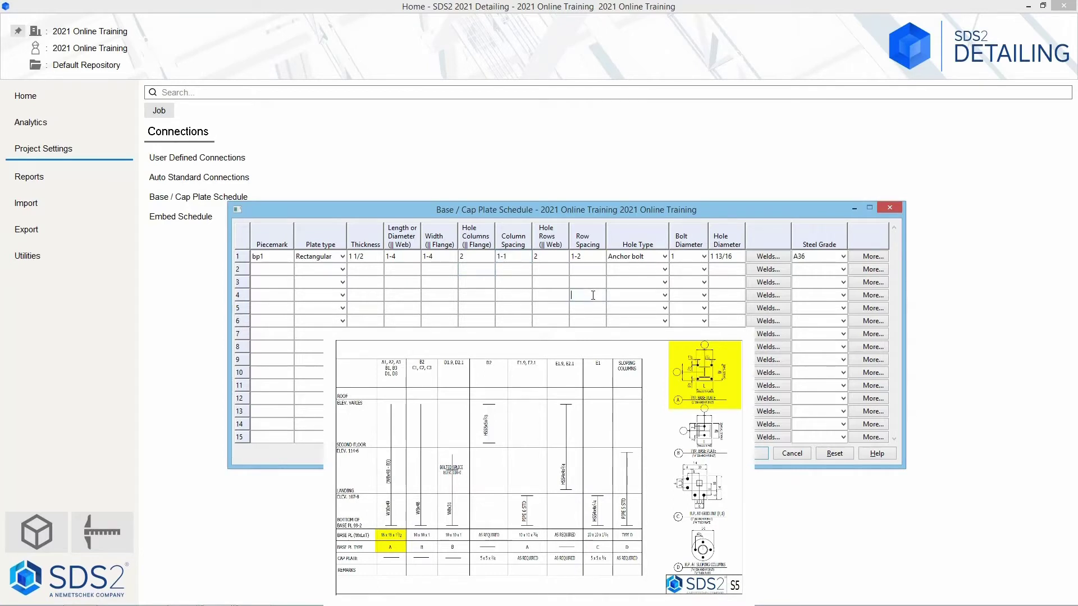
pyautogui.click(598, 258)
pyautogui.write('1-1')
pyautogui.press('Tab')
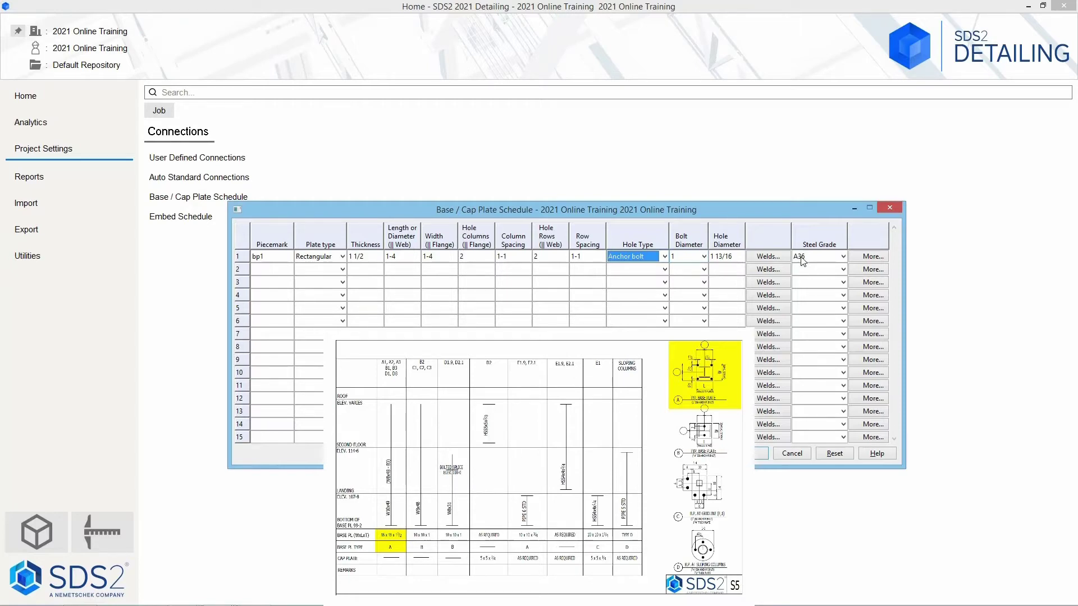
# - Review the weld options for bp1 without changing them
pyautogui.click(772, 258)
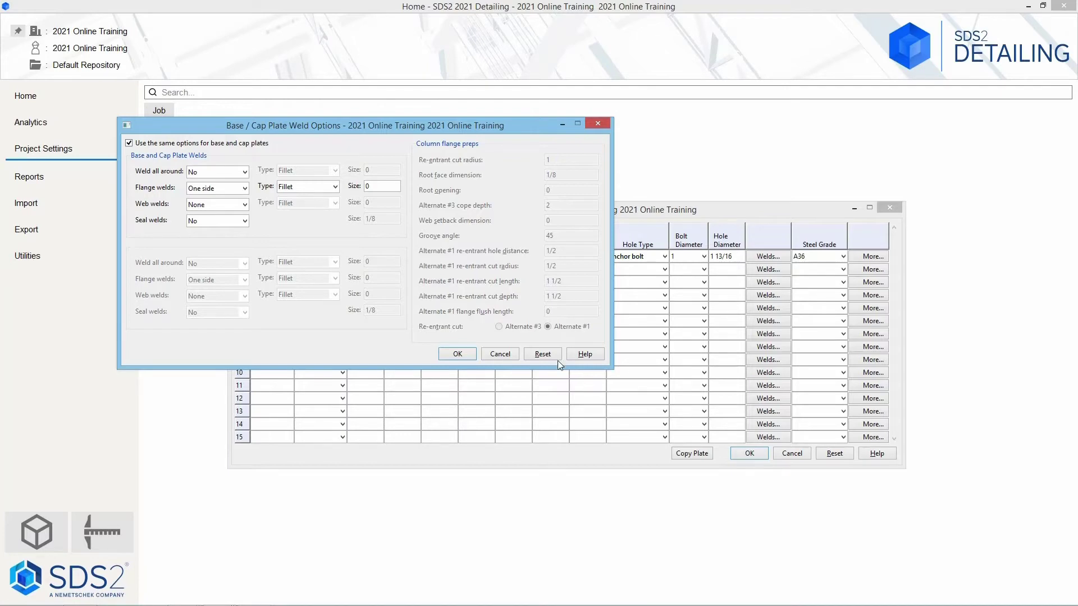
pyautogui.click(500, 354)
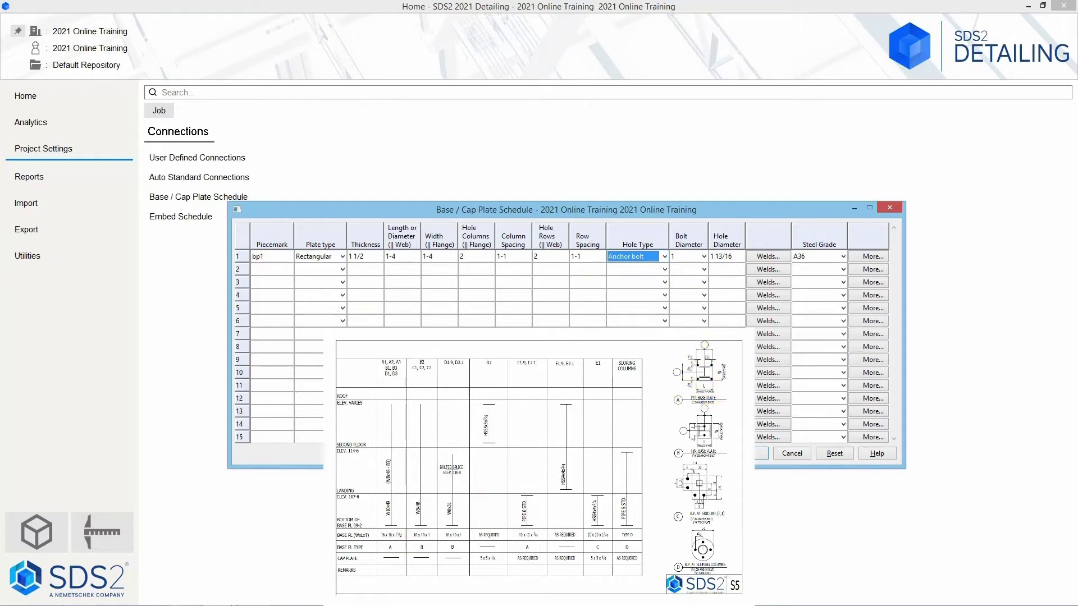
# - Add rectangular plate bp2 to the schedule with thickness 1, length 10 and width 10
pyautogui.click(275, 270)
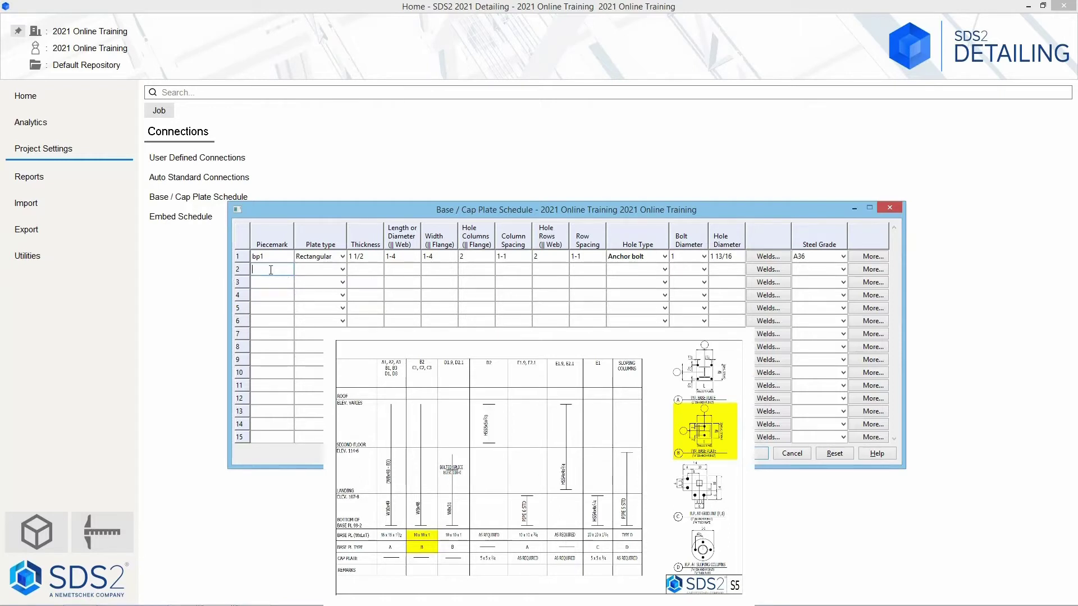
pyautogui.write('bp2')
pyautogui.press('Tab')
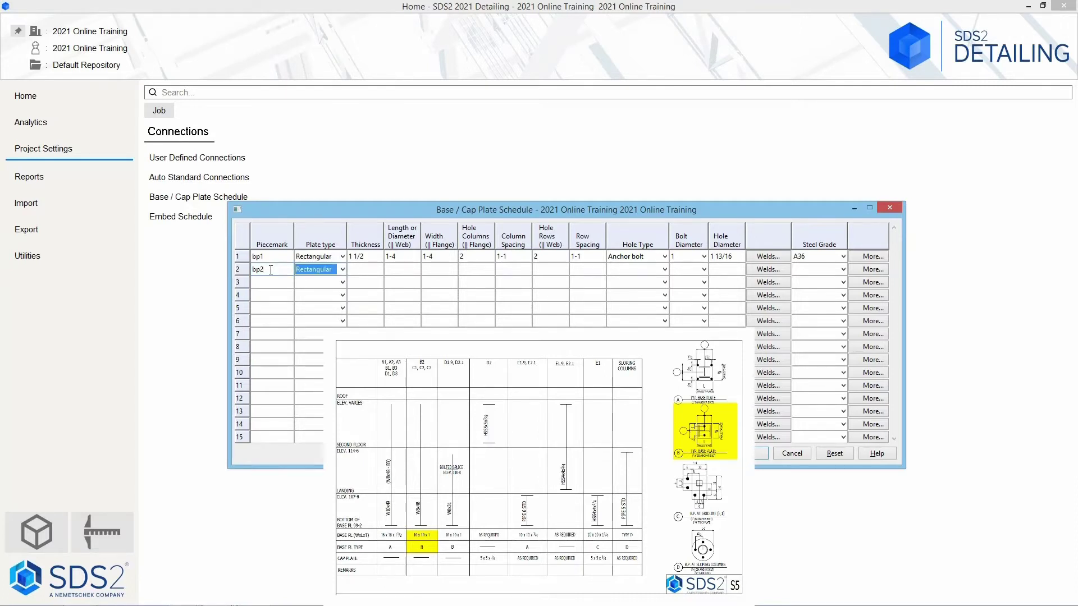
pyautogui.press('Tab')
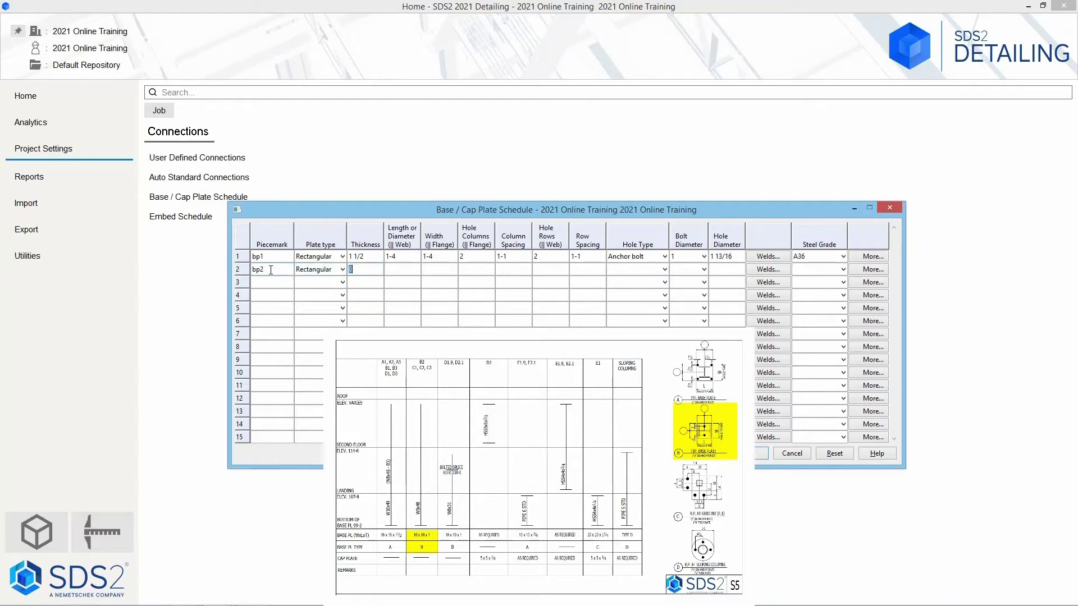
pyautogui.write('1')
pyautogui.press('Tab')
pyautogui.write('10')
pyautogui.press('Tab')
pyautogui.press('Tab')
# - Give bp2 1 hole column and 2 hole rows with a row spacing of 6
pyautogui.write('1')
pyautogui.press('Tab')
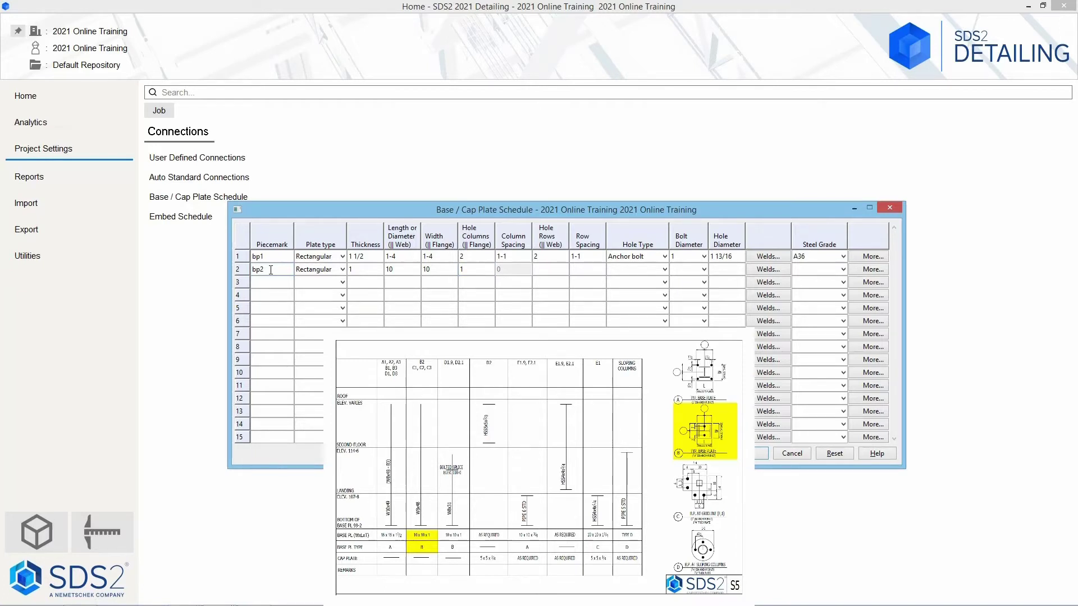
pyautogui.press('Tab')
pyautogui.write('2')
pyautogui.press('Tab')
pyautogui.write('6')
# - Accept anchor bolt holes, bolt diameter 3/4, hole diameter 1 5/16 and A36 steel for bp2
pyautogui.press('Tab')
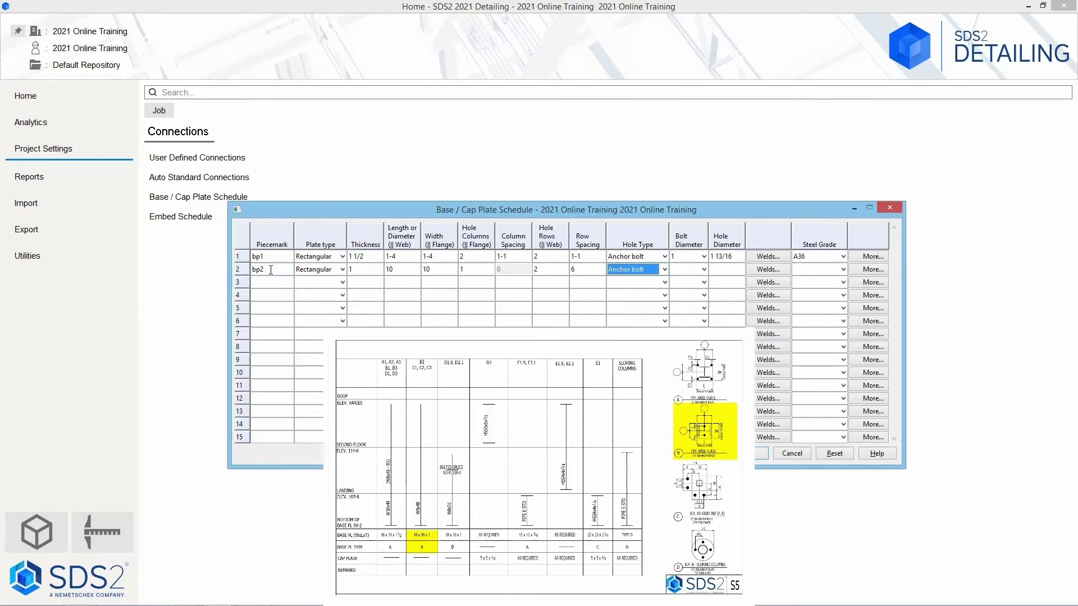
pyautogui.press('Tab')
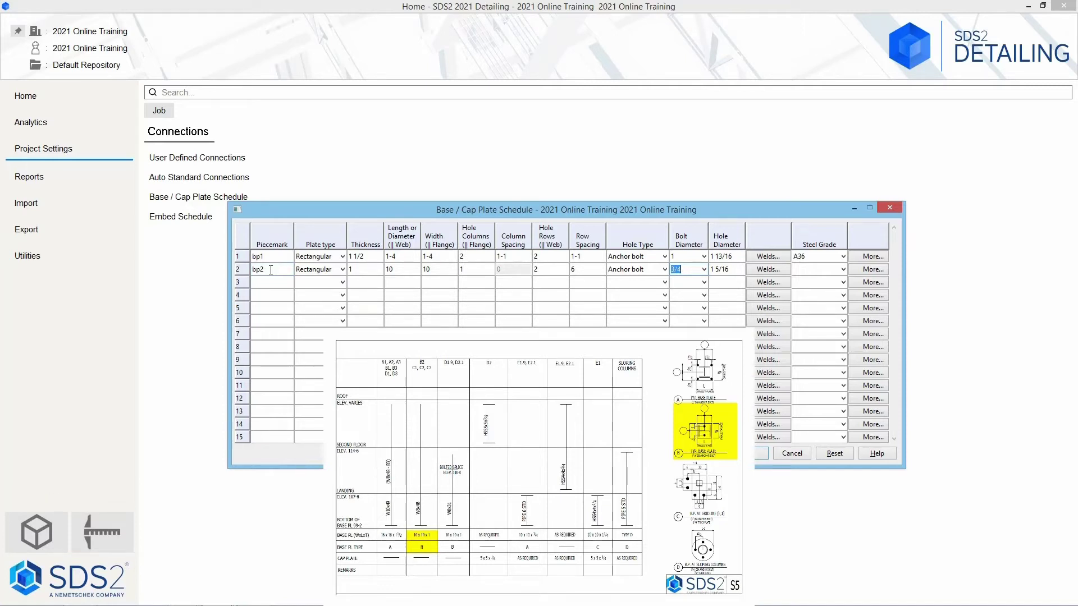
pyautogui.press('Tab')
pyautogui.press('Tab')
pyautogui.press('Tab')
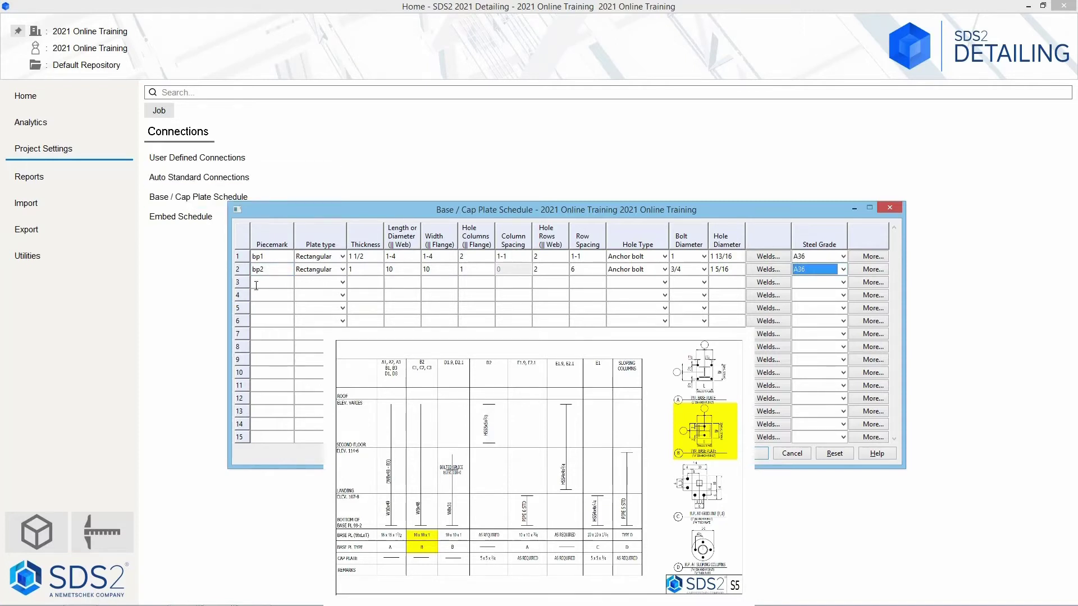
# - Add rectangular cap plate cp1 to the schedule with thickness 1/4, length 5 and width 5
pyautogui.click(260, 287)
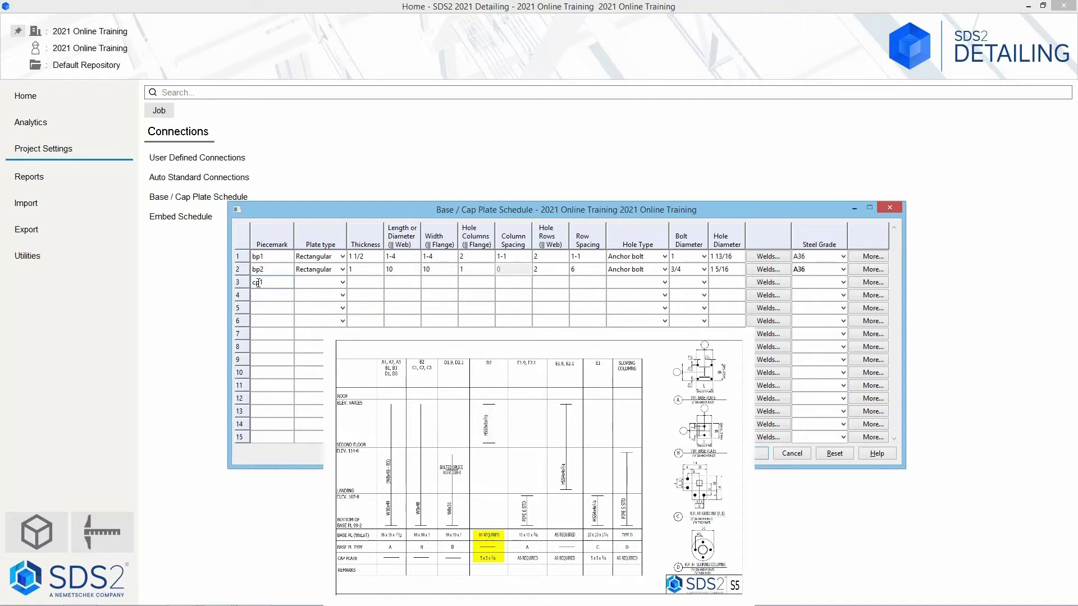
pyautogui.press('Tab')
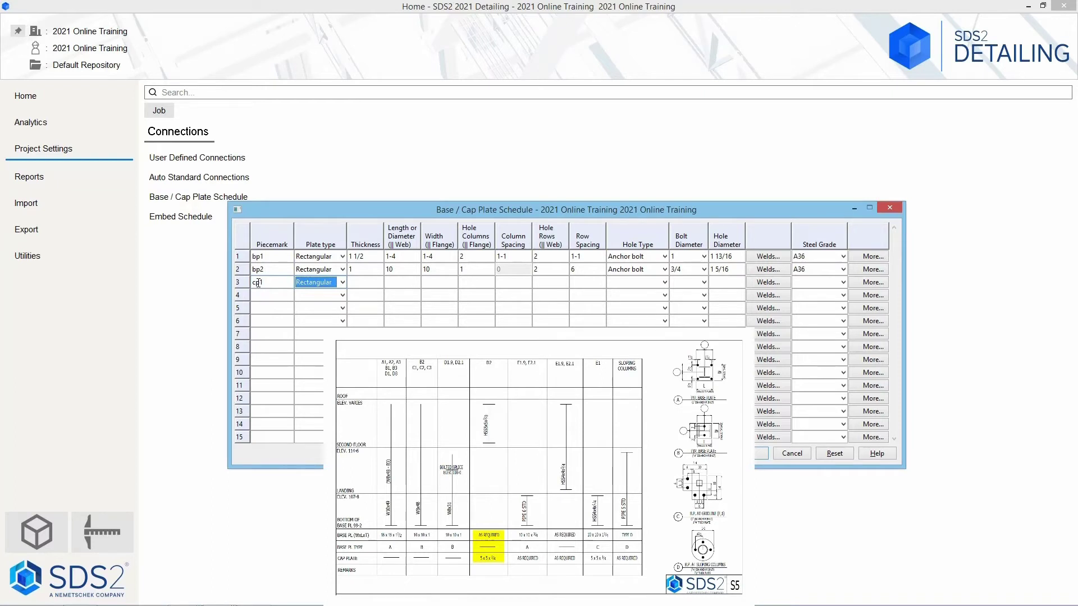
pyautogui.press('Tab')
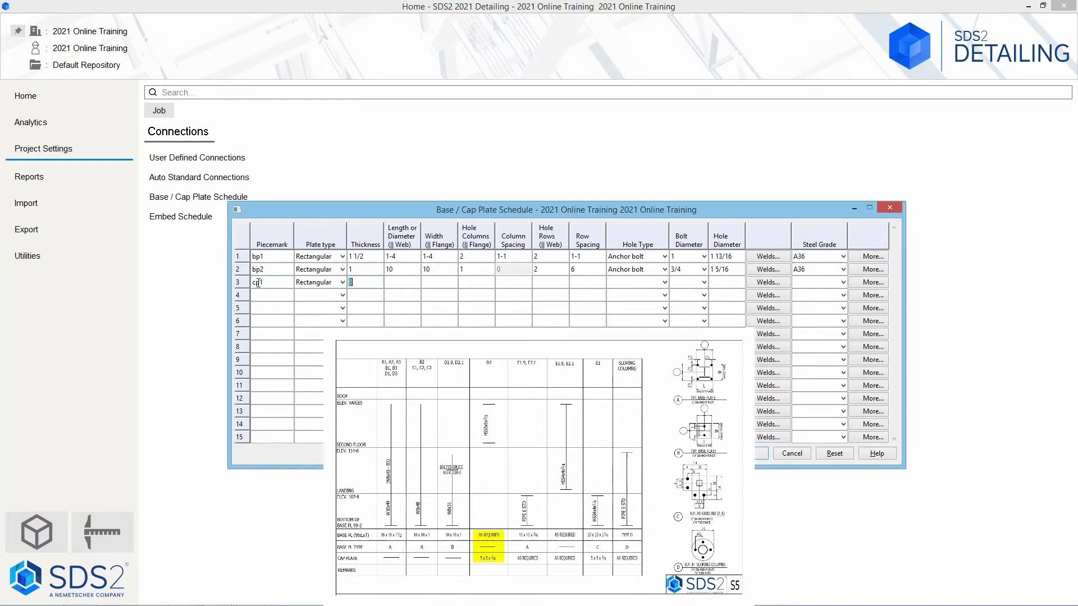
pyautogui.write('1/4')
pyautogui.press('Tab')
pyautogui.write('5')
pyautogui.press('Tab')
pyautogui.write('5')
pyautogui.press('Tab')
# - Leave cp1 with 0 hole columns and 0 hole rows, and accept the default bolt settings and A36 steel
pyautogui.press('Tab')
pyautogui.press('Tab')
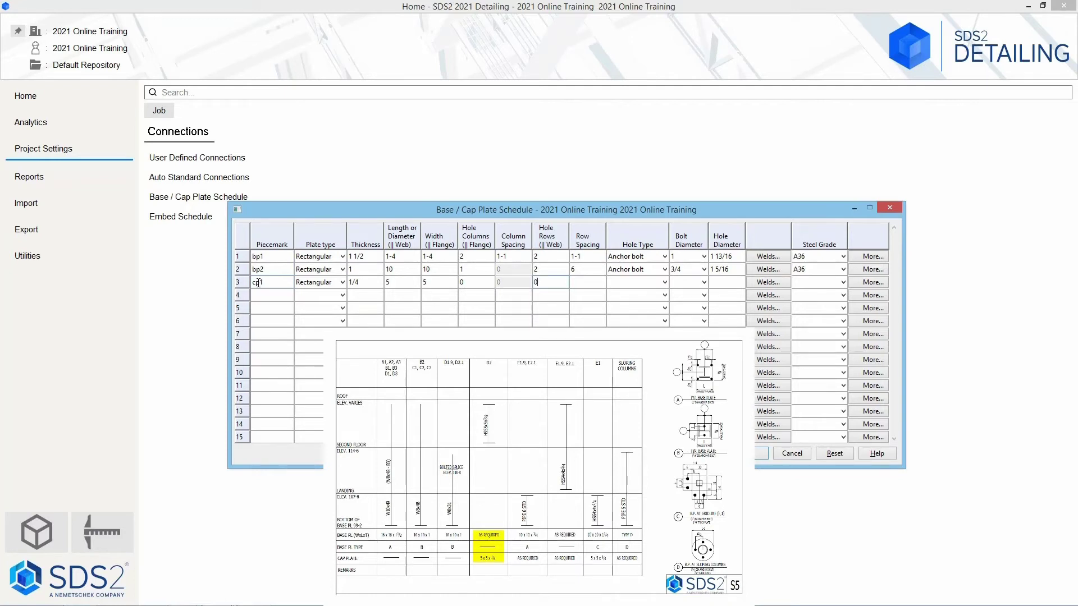
pyautogui.press('Tab')
pyautogui.press('Tab')
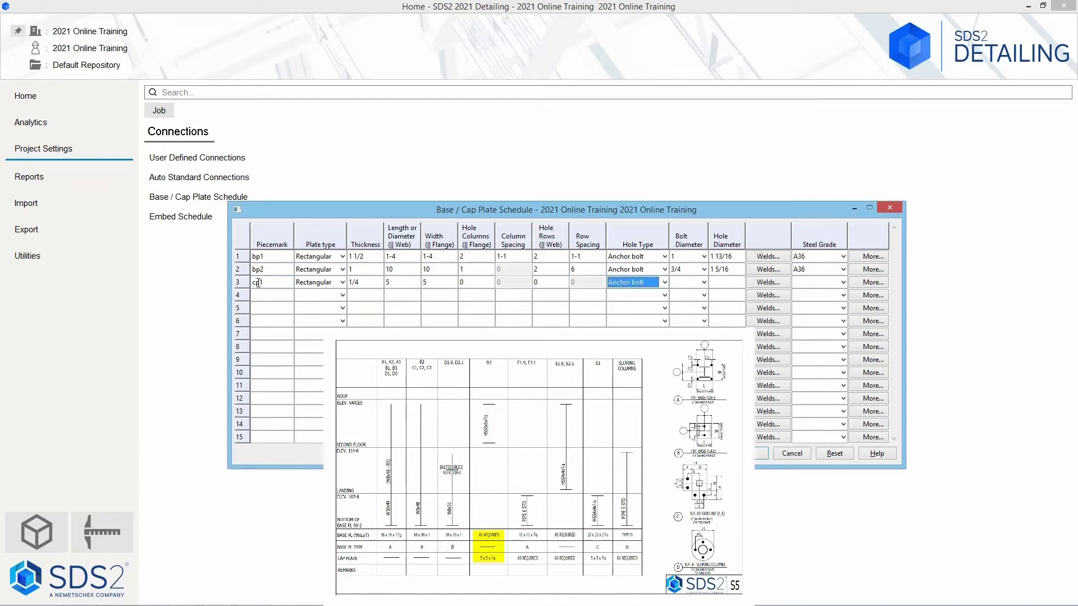
pyautogui.press('Tab')
pyautogui.press('Tab')
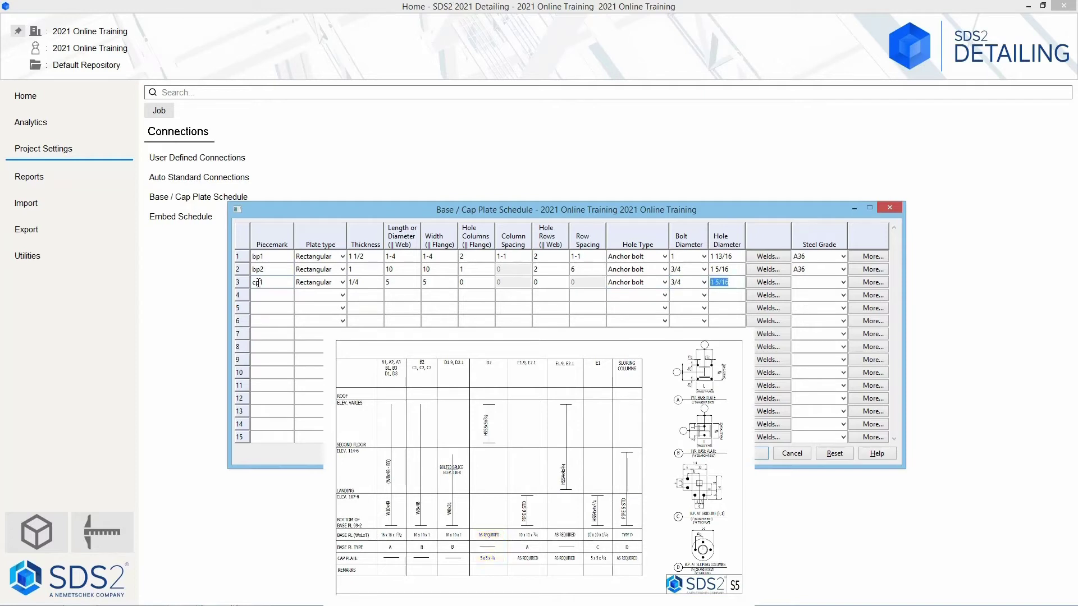
pyautogui.press('Tab')
pyautogui.press('Tab')
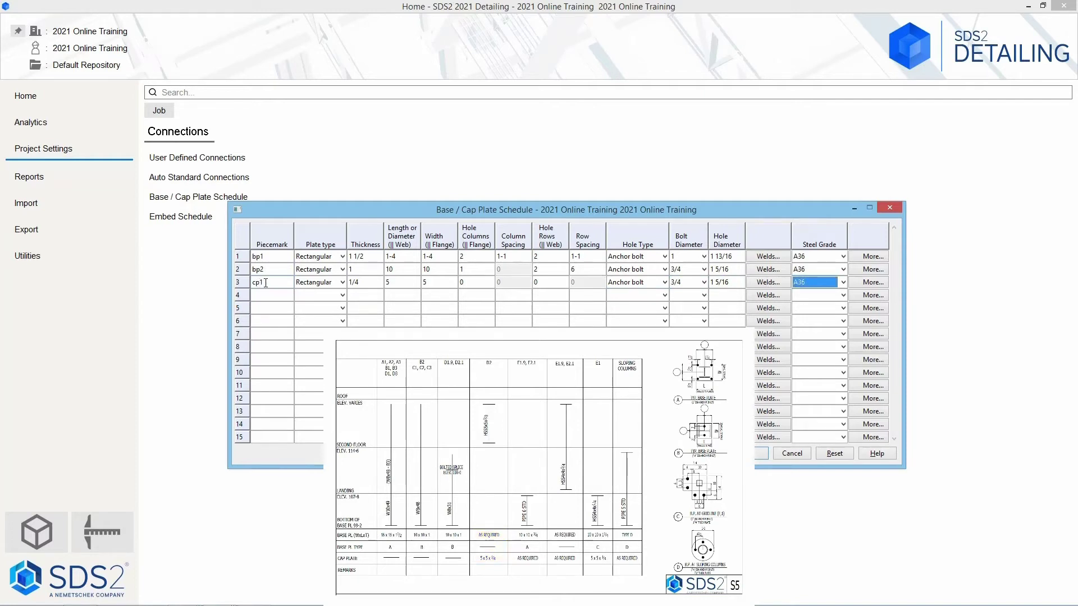
pyautogui.press('Tab')
pyautogui.press('Tab')
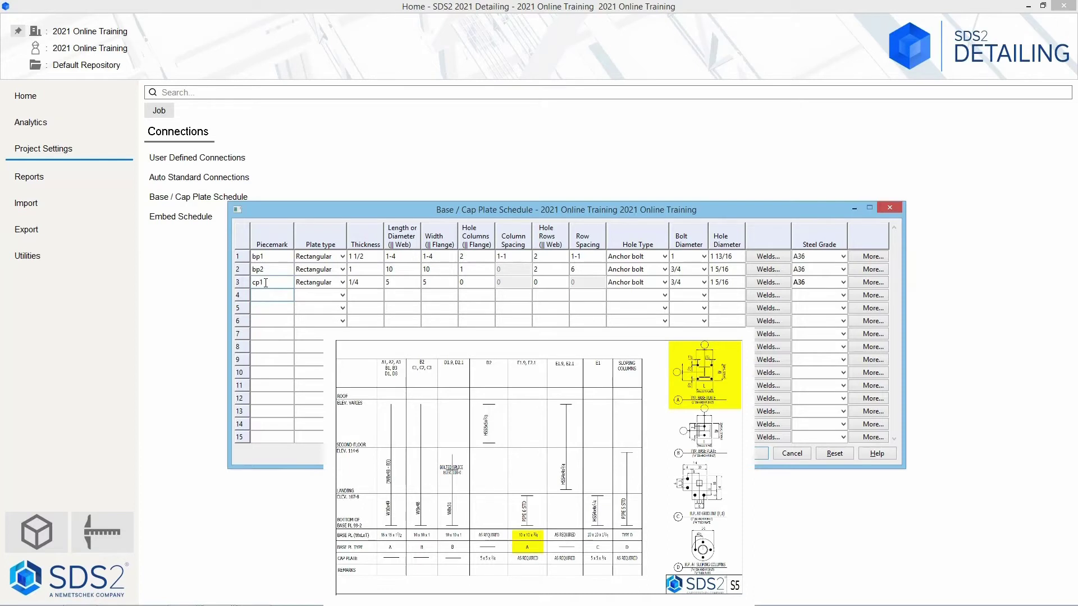
# - Add rectangular plate bp3 to the schedule with thickness 3/4, length 10 and width 10
pyautogui.write('bp3')
pyautogui.press('Tab')
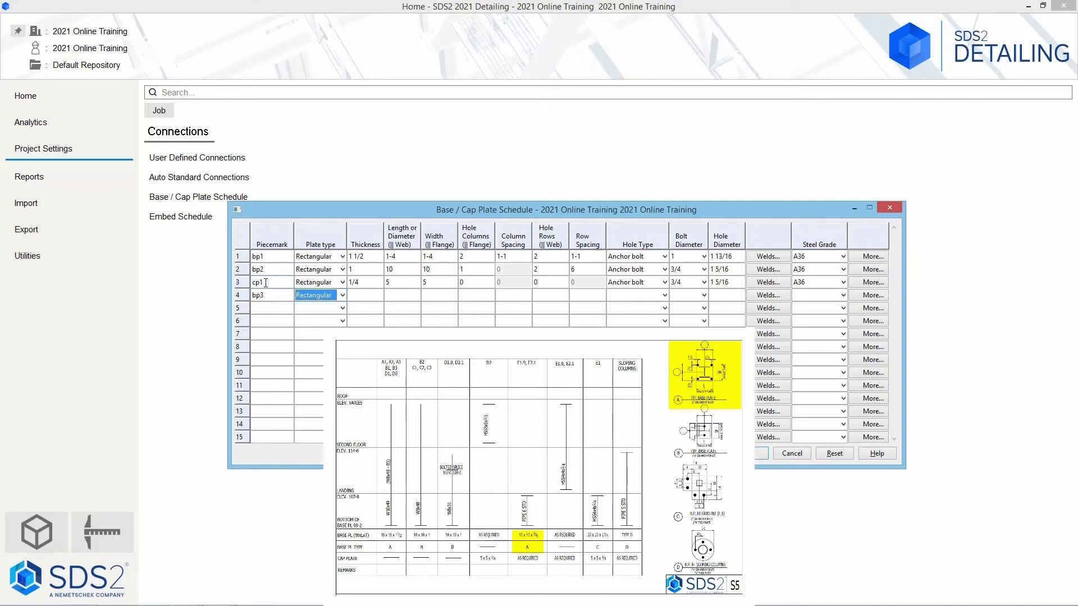
pyautogui.press('Tab')
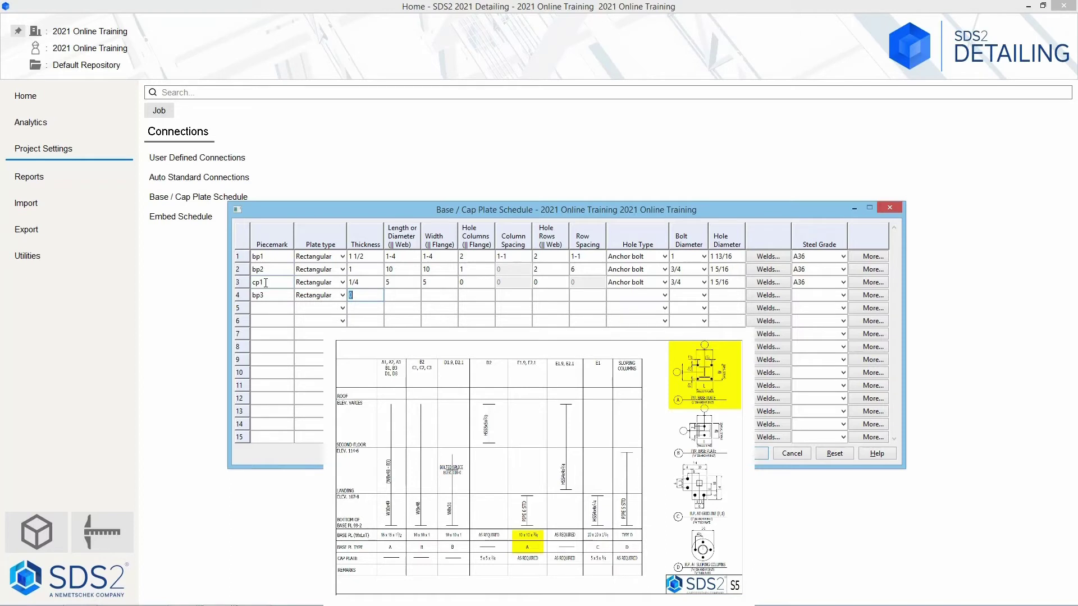
pyautogui.write('3/4')
pyautogui.press('Tab')
pyautogui.press('Tab')
pyautogui.write('10')
pyautogui.press('Tab')
# - Give bp3 2 hole columns and 2 hole rows, both with a spacing of 7
pyautogui.press('Tab')
pyautogui.press('Tab')
pyautogui.write('2')
pyautogui.press('Tab')
pyautogui.write('7')
pyautogui.press('Tab')
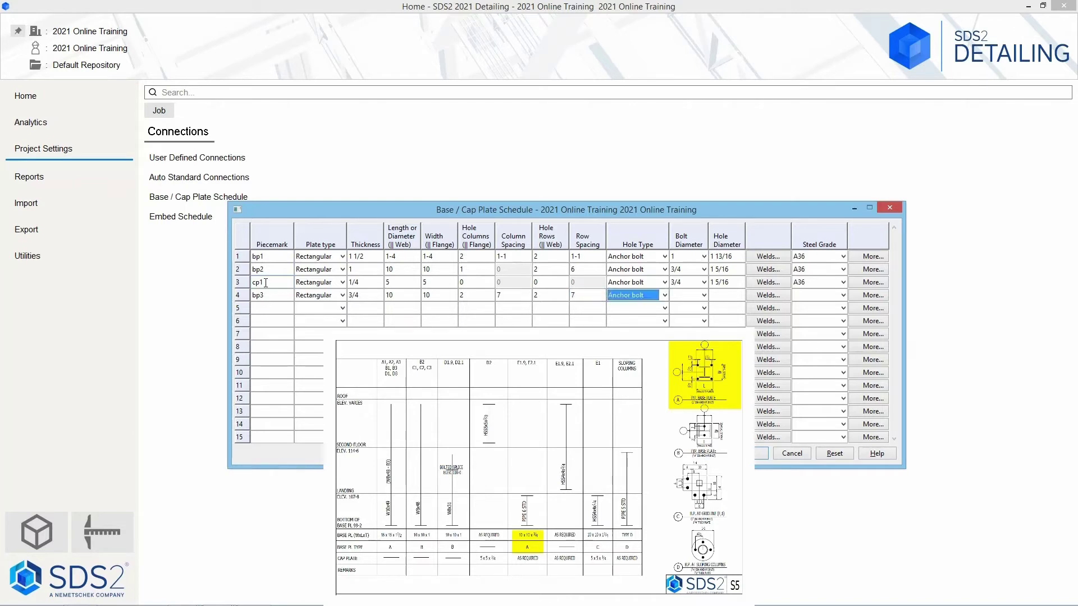
# - Set bp3's bolt diameter to 1, accept hole diameter 1 7/8 and use A36 steel
pyautogui.press('Tab')
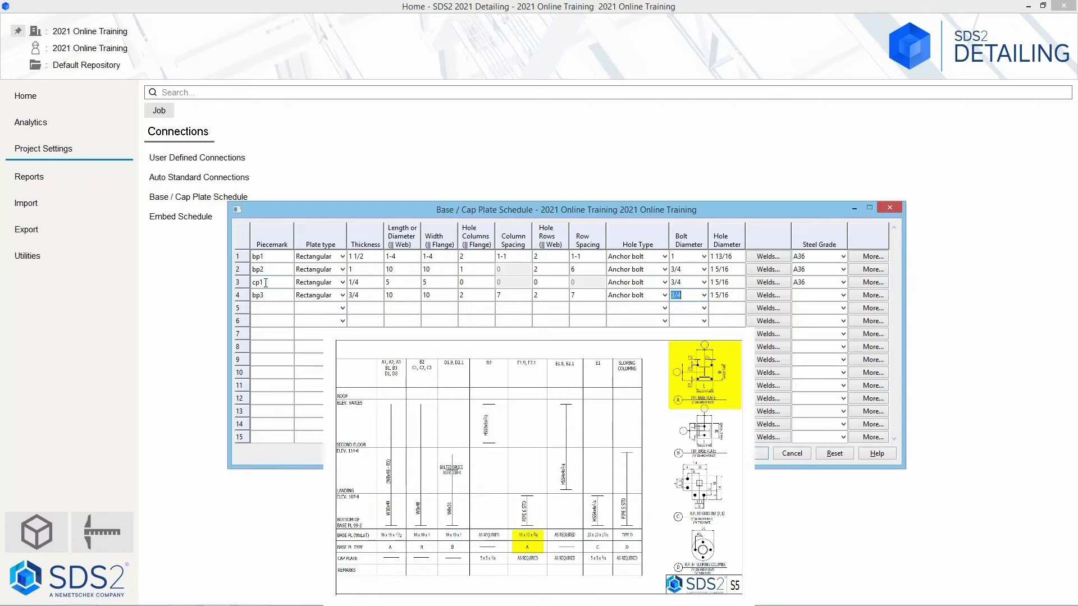
pyautogui.click(703, 296)
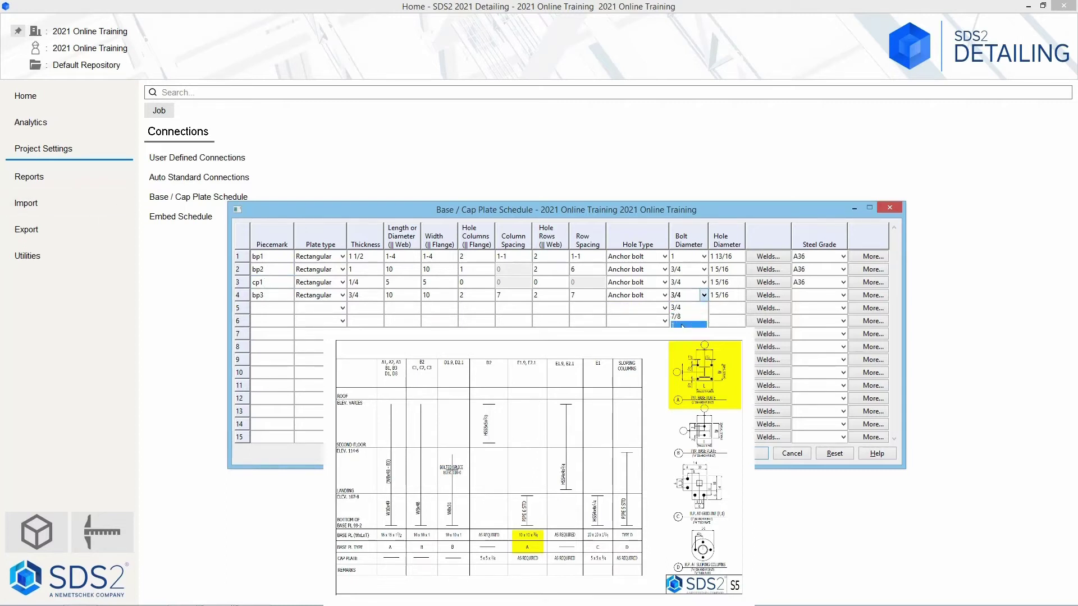
pyautogui.click(682, 324)
pyautogui.click(717, 299)
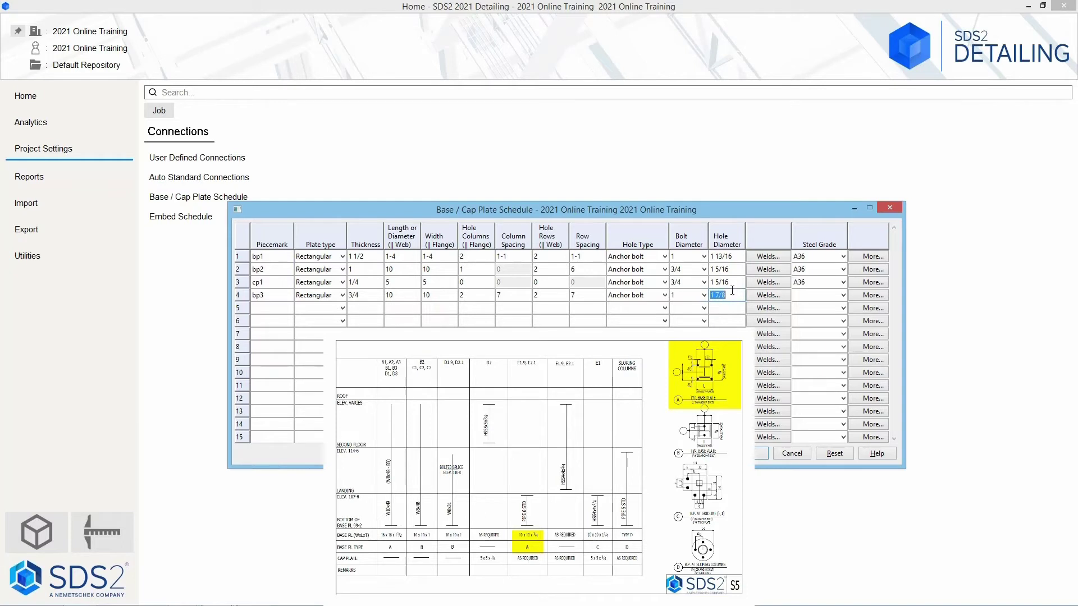
pyautogui.click(816, 295)
pyautogui.click(822, 306)
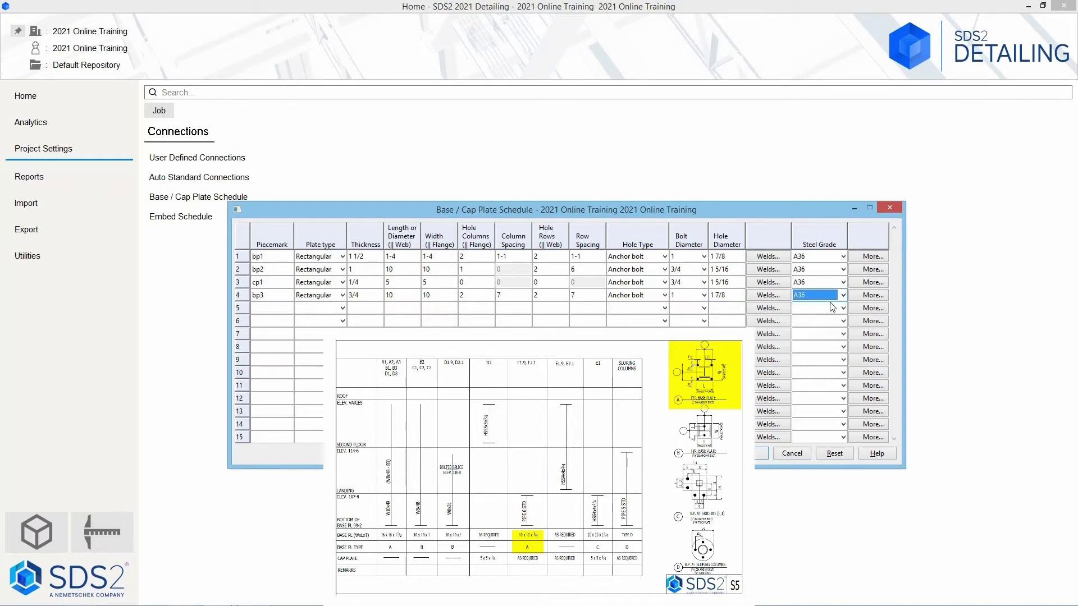
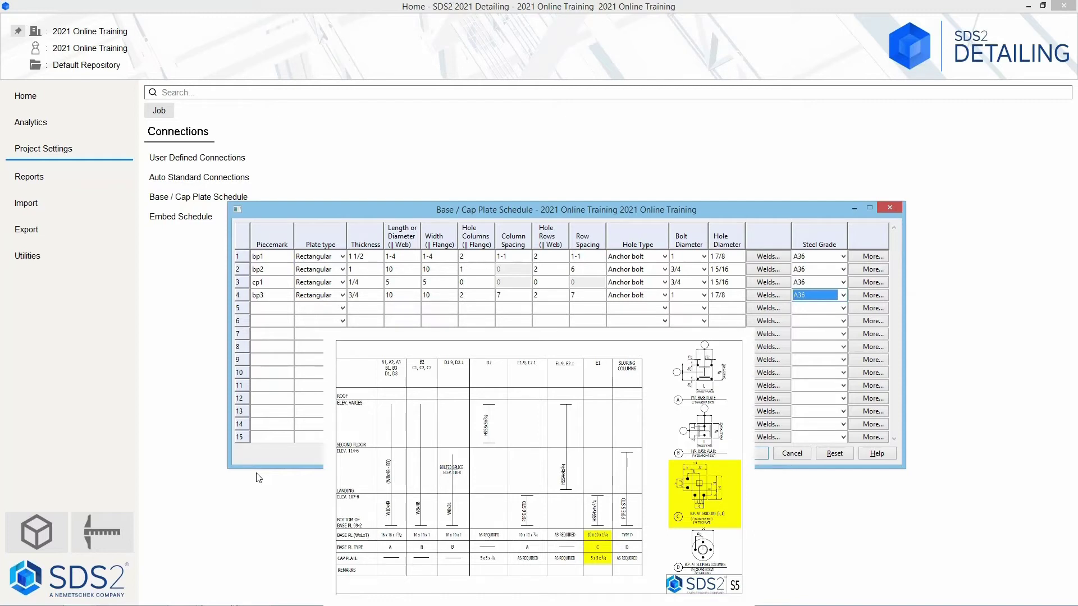
# - Add rectangular plate bp4 to the schedule with thickness 1 1/4, length 10 and width 10
pyautogui.click(268, 309)
pyautogui.write('bp4')
pyautogui.press('Tab')
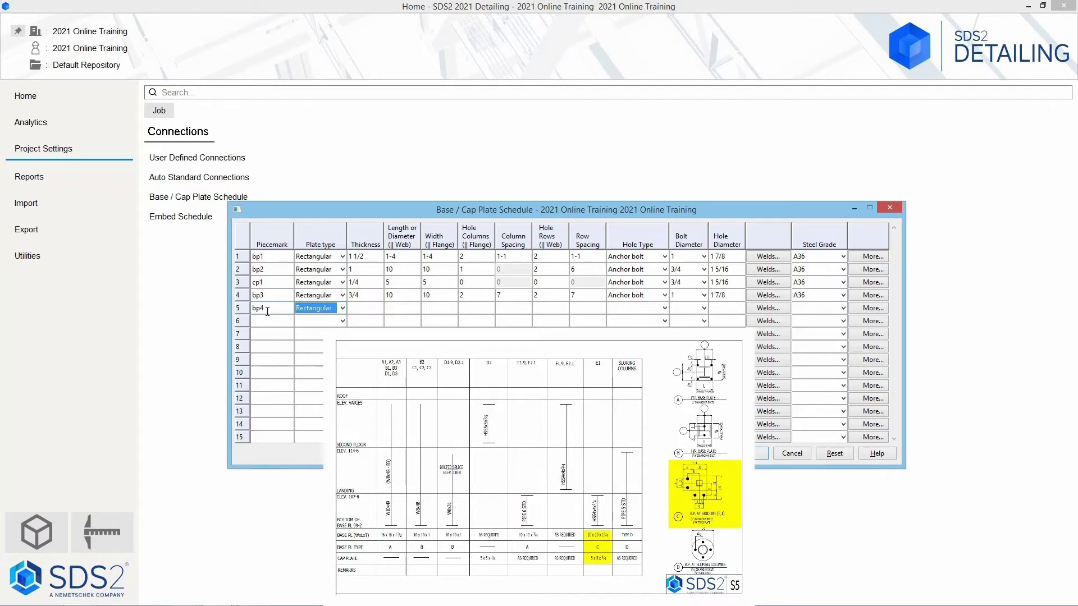
pyautogui.press('Tab')
pyautogui.write('1 1/4')
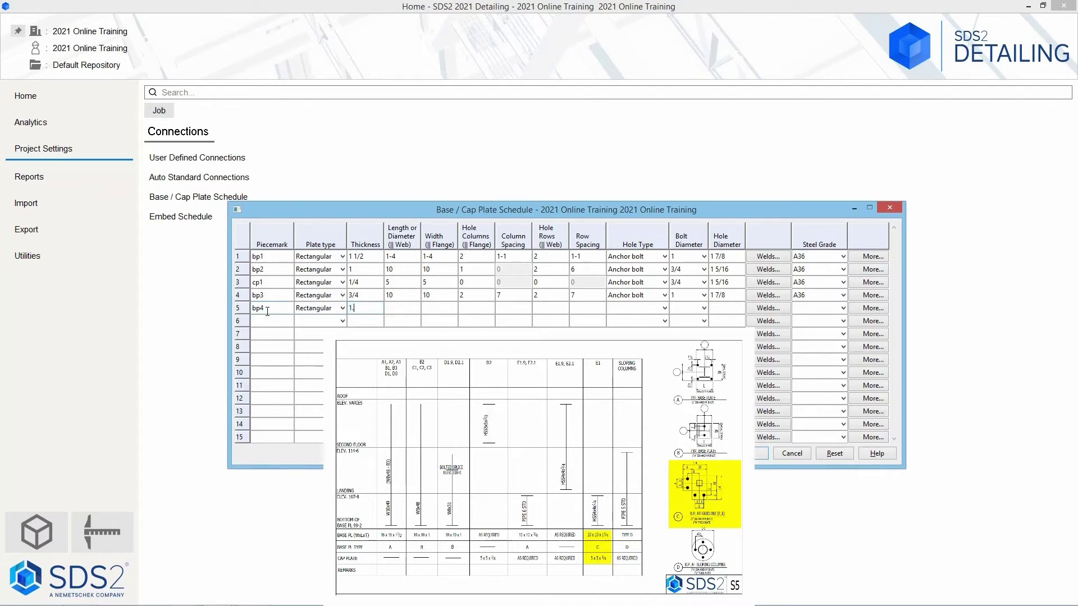
pyautogui.press('Tab')
pyautogui.write('10')
pyautogui.press('Tab')
pyautogui.write('10')
pyautogui.press('Tab')
# - Give plate bp4 0 hole columns and 0 hole rows
pyautogui.write('0')
pyautogui.press('Tab')
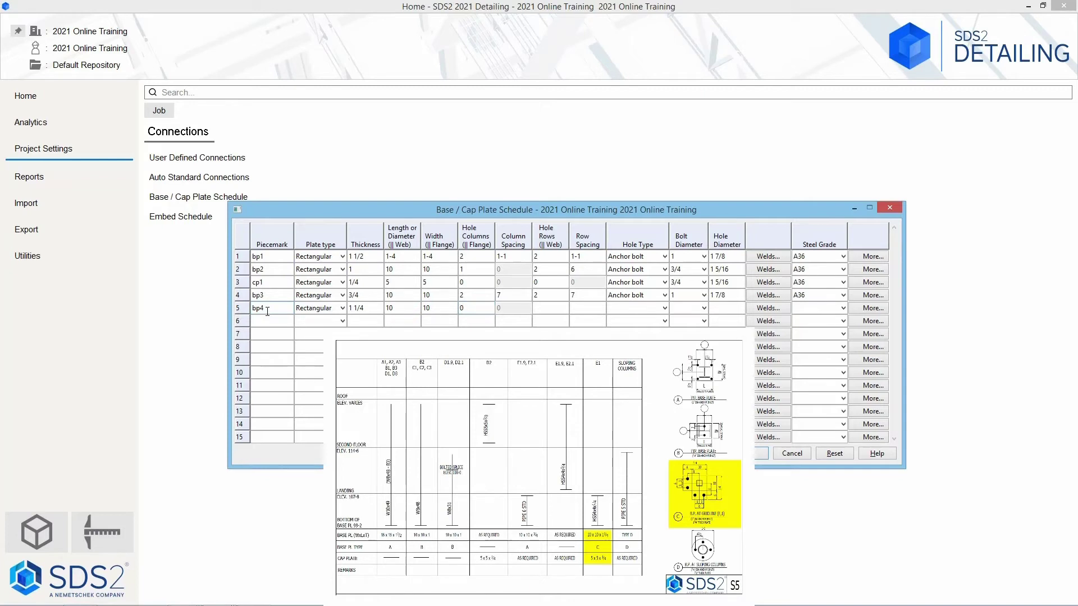
pyautogui.write('0')
pyautogui.press('Tab')
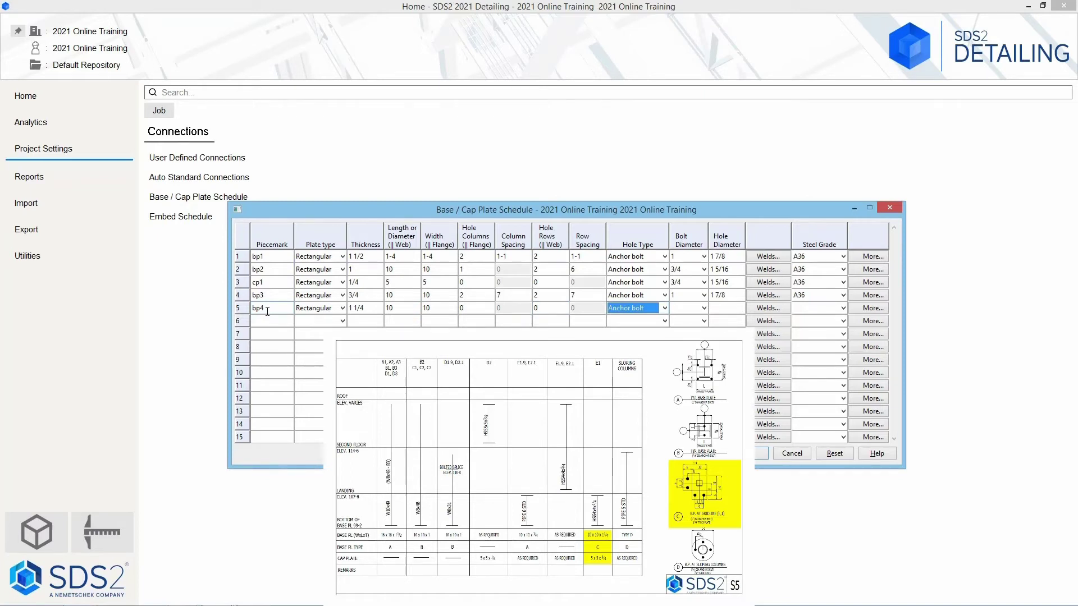
# - Keep anchor bolt holes for bp4, set the bolt diameter to 1, and accept hole diameter 1 7/8 and A36 steel
pyautogui.press('Tab')
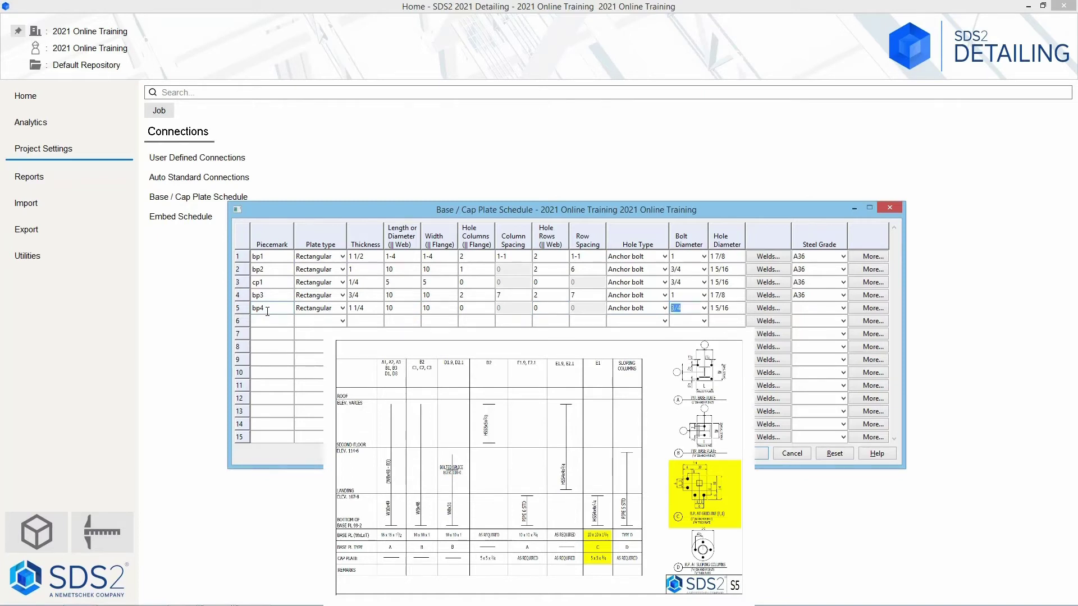
pyautogui.write('1')
pyautogui.press('Tab')
pyautogui.press('Tab')
pyautogui.press('Tab')
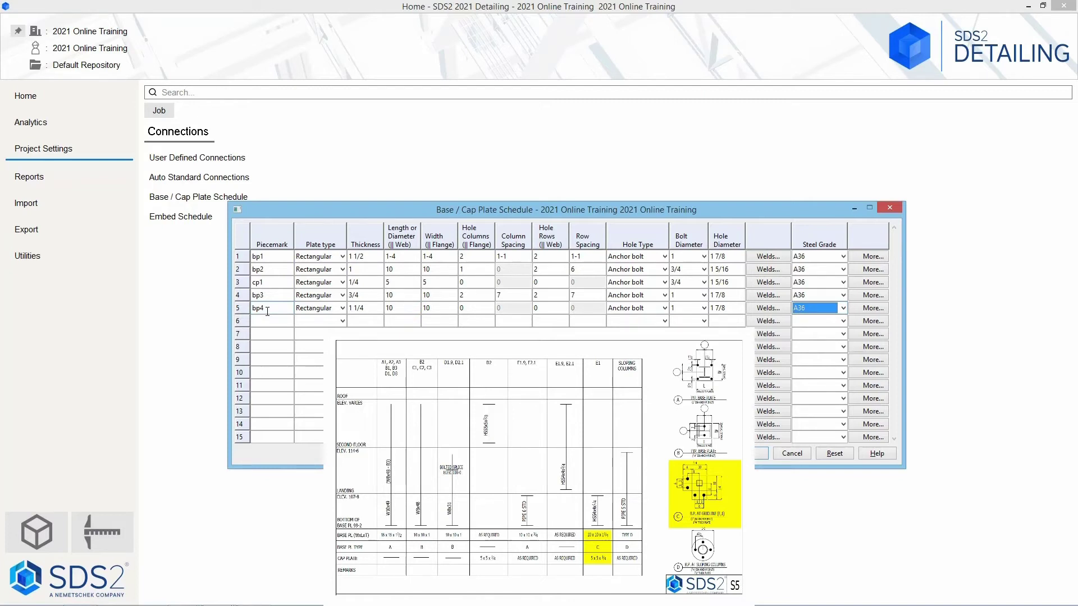
# - Open bp4's advanced plate options and look through the additional holes and drain/vent holes settings
pyautogui.click(873, 308)
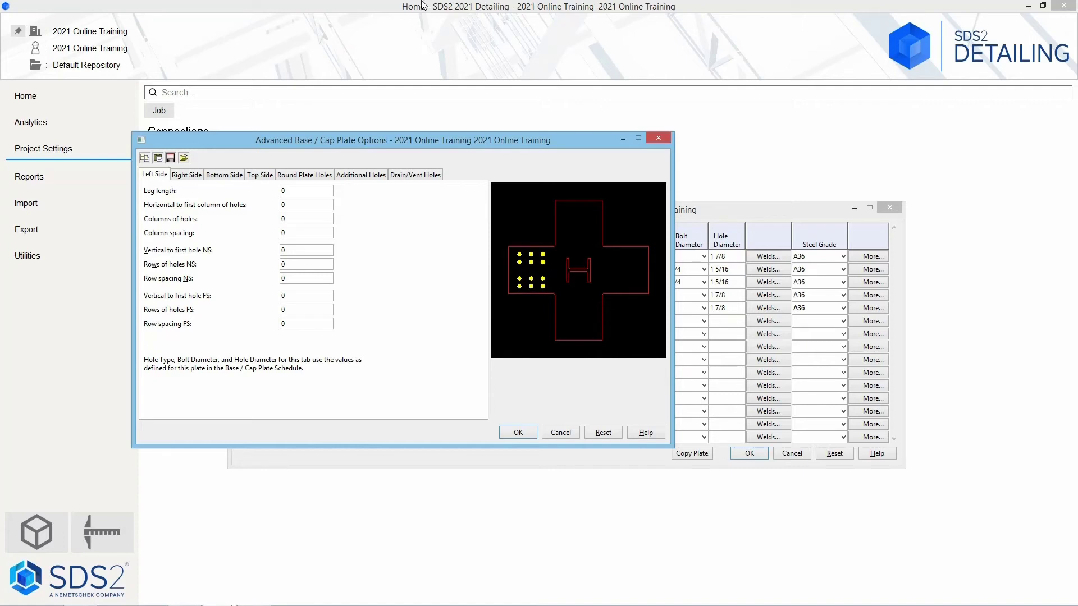
pyautogui.click(362, 175)
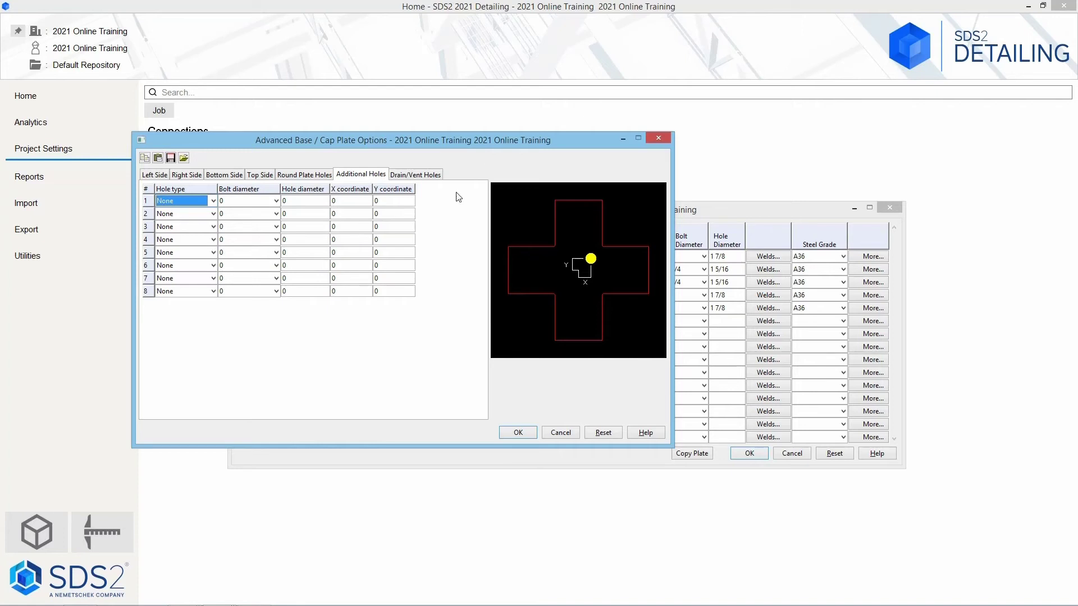
pyautogui.hotkey('shift', 'Tab')
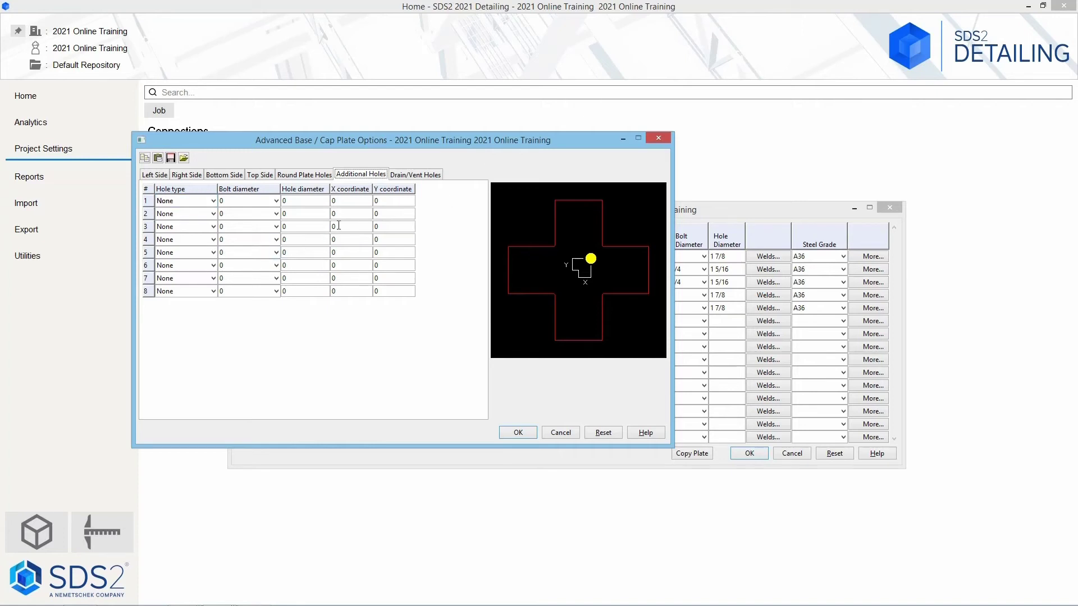
pyautogui.click(440, 175)
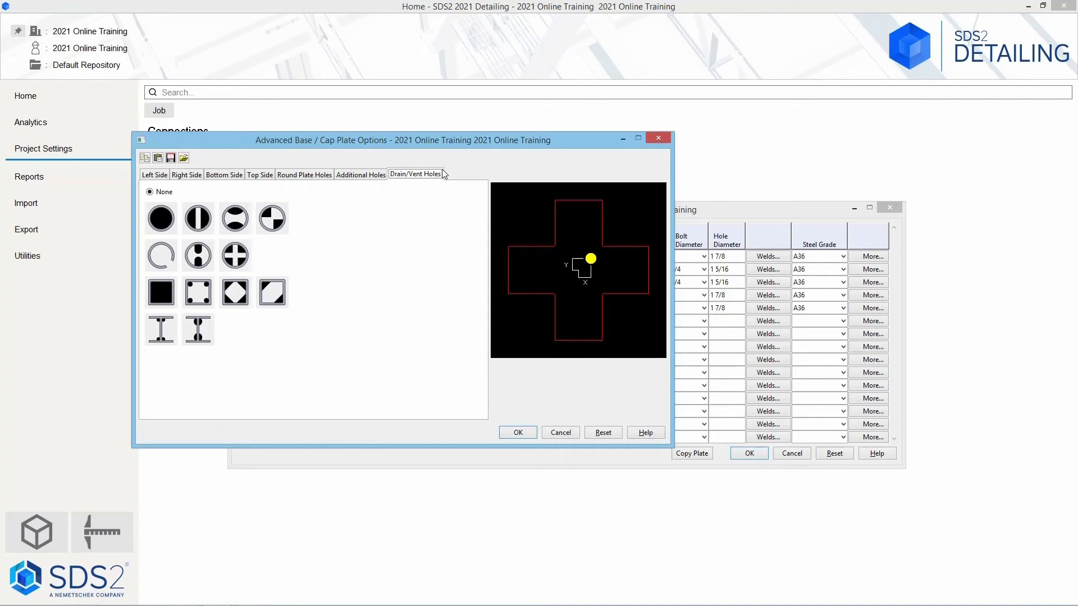
pyautogui.click(155, 175)
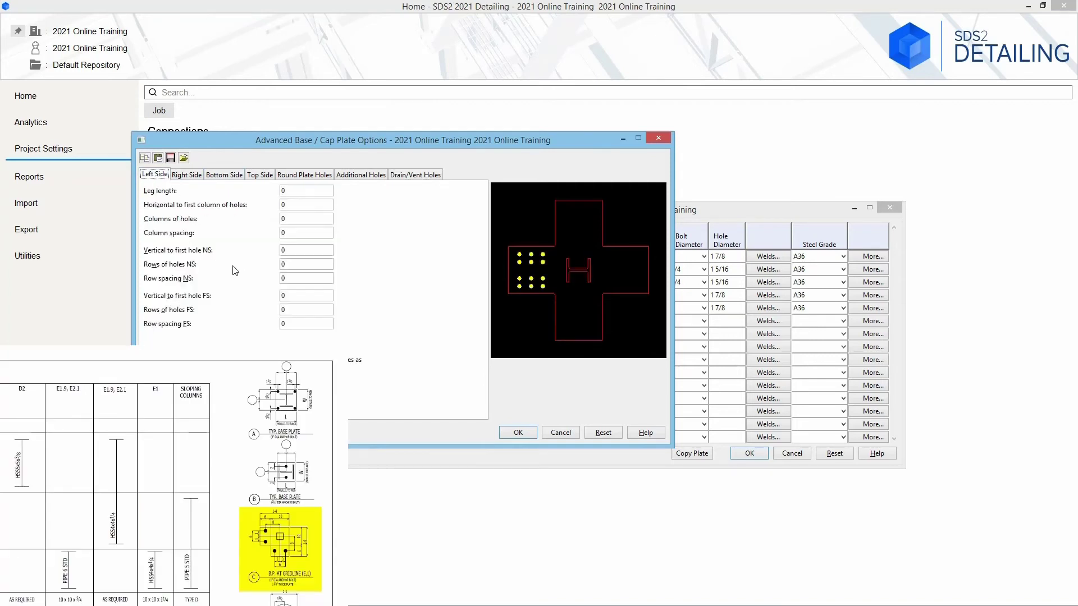
# - Give bp4's left side a leg length of 6, with 8 horizontally to the first column and 1 column of holes
pyautogui.click(306, 192)
pyautogui.write('6')
pyautogui.press('Tab')
pyautogui.write('8')
pyautogui.press('Tab')
pyautogui.write('1')
pyautogui.press('Tab')
# - Set the left side's vertical distance to the first hole to 3 for NS and FS, with 1 row of holes NS
pyautogui.press('Tab')
pyautogui.write('3')
pyautogui.press('Tab')
pyautogui.write('1')
pyautogui.press('Tab')
pyautogui.press('Tab')
pyautogui.write('3')
pyautogui.press('Tab')
# - Give bp4's bottom side a leg length of 6, with 8 vertically to the first holes and 1 row of holes
pyautogui.click(226, 175)
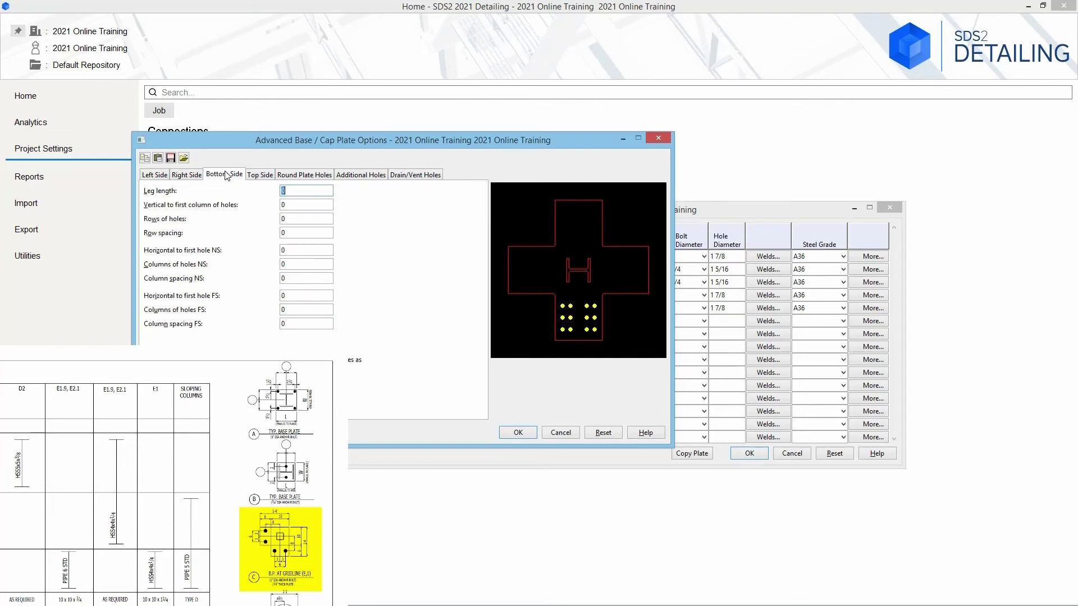
pyautogui.doubleClick(305, 190)
pyautogui.write('6')
pyautogui.press('Tab')
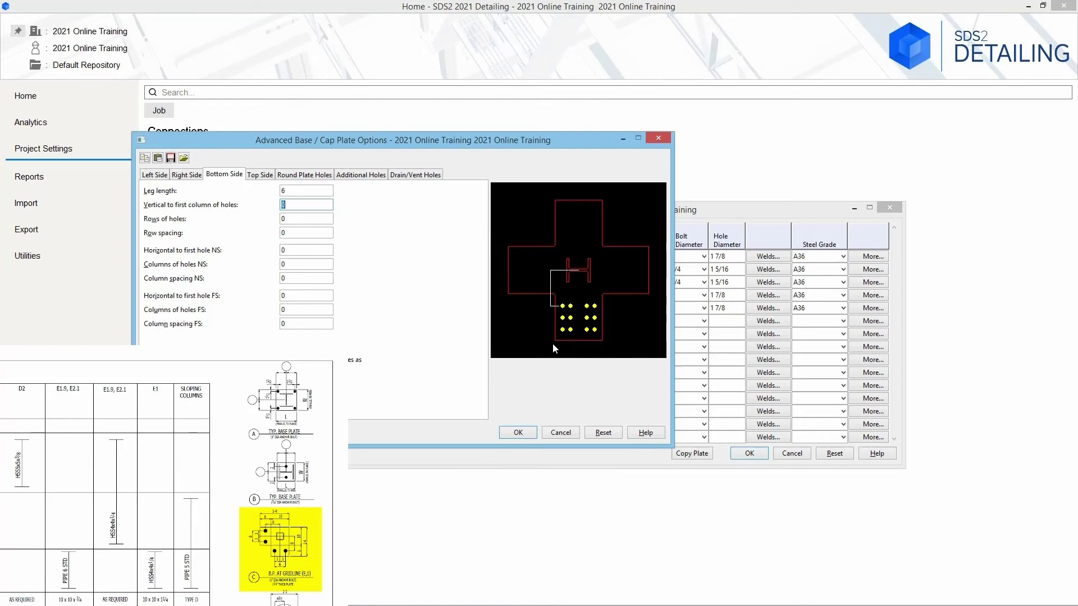
pyautogui.press('Tab')
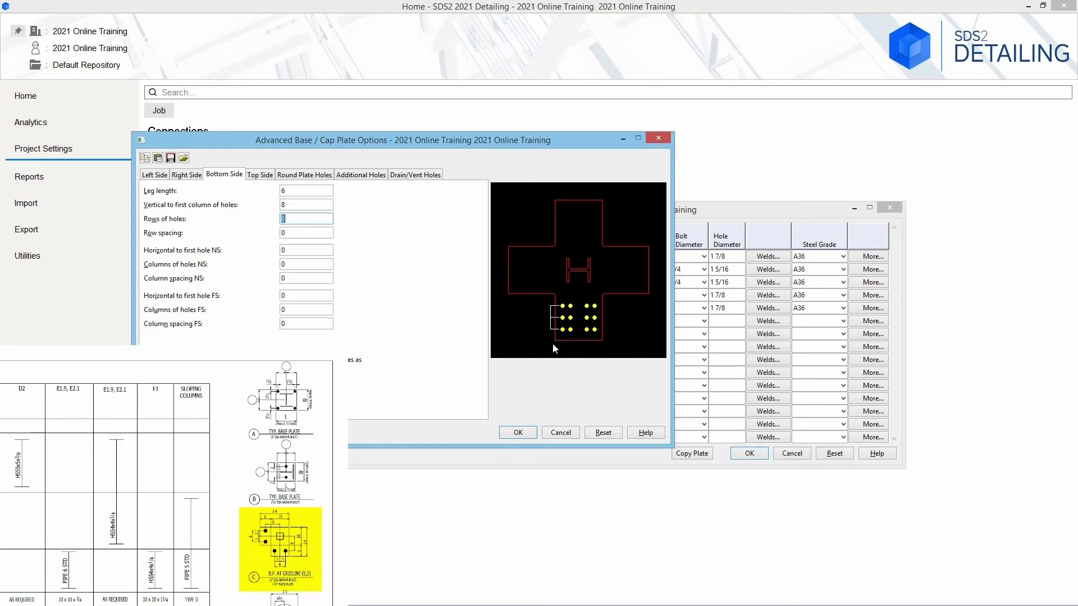
pyautogui.write('1')
pyautogui.press('Tab')
pyautogui.press('Tab')
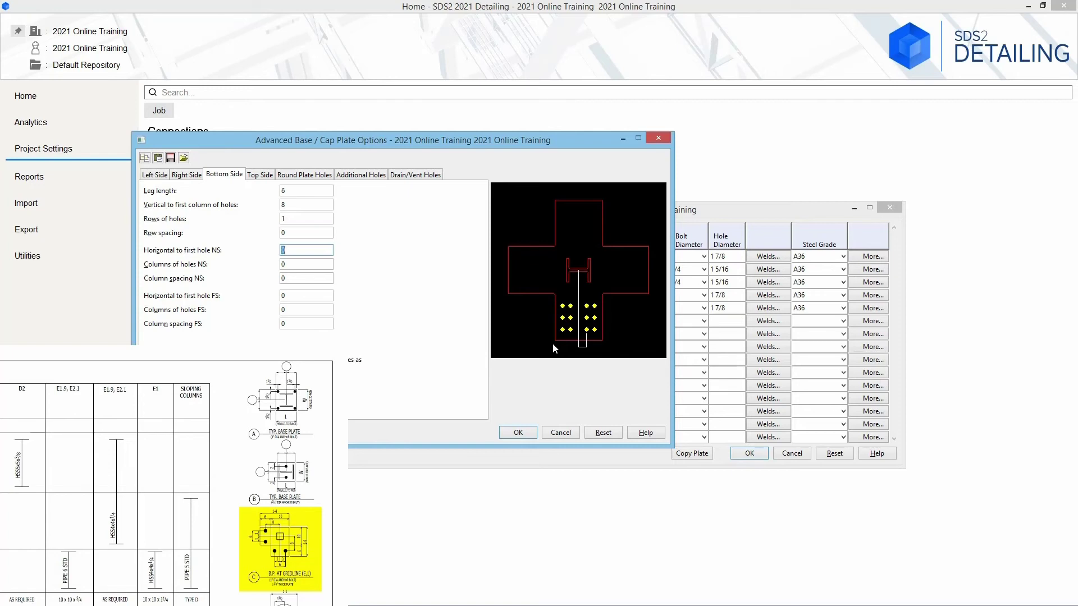
# - Set the bottom side's horizontal distance to first hole NS to 3, with 1 hole column NS and 1 FS, and accept the advanced options
pyautogui.write('3')
pyautogui.press('Tab')
pyautogui.write('1')
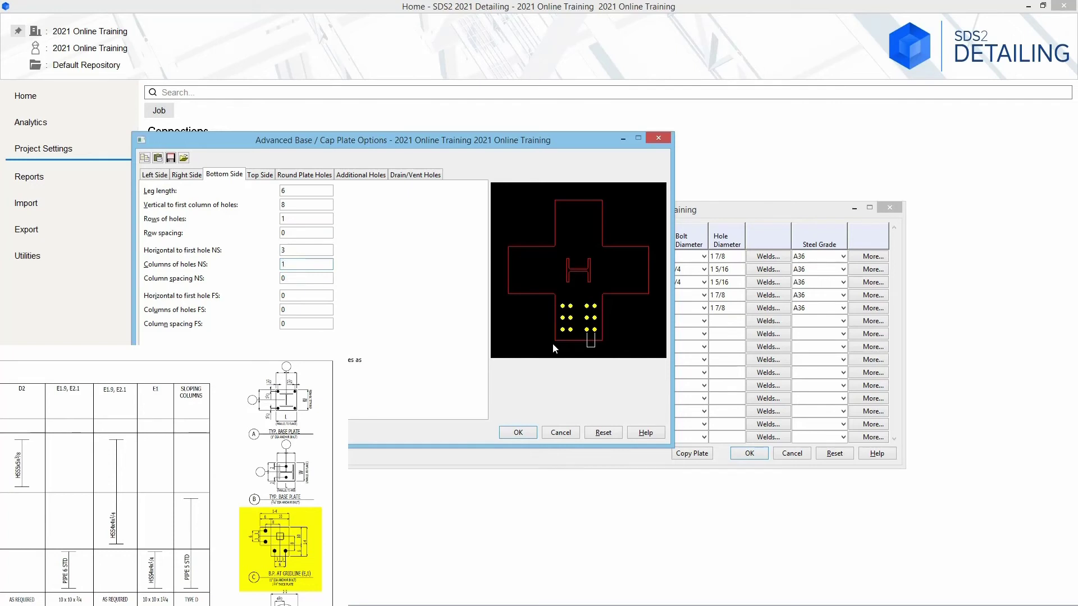
pyautogui.press('Tab')
pyautogui.press('Tab')
pyautogui.press('Tab')
pyautogui.write('1')
pyautogui.press('Tab')
pyautogui.click(527, 431)
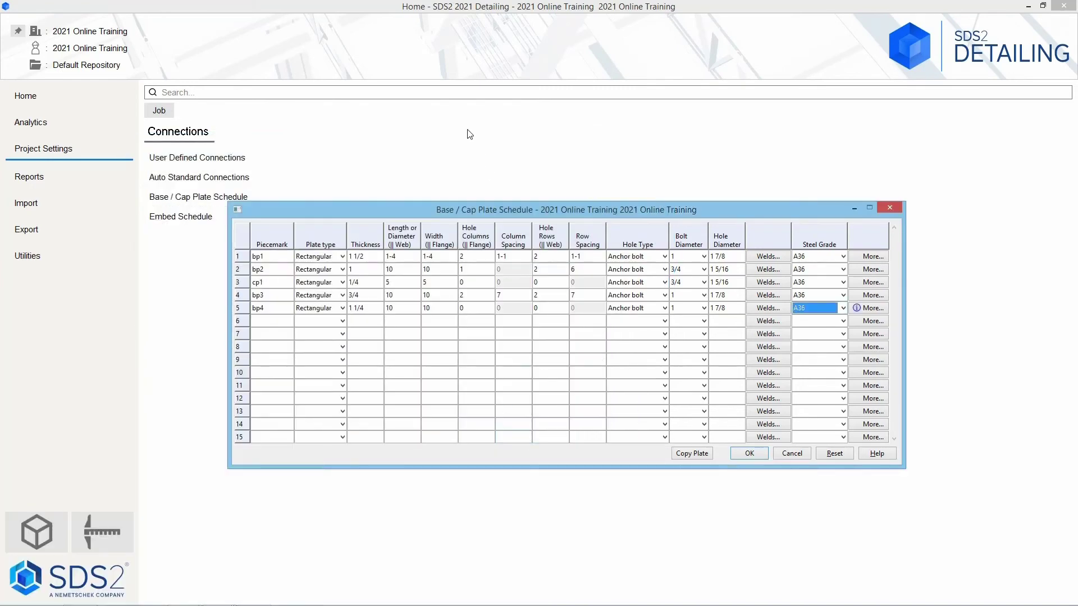
# - Add round plate bp5 to the schedule with thickness 3/4 and diameter 1-1
pyautogui.click(263, 318)
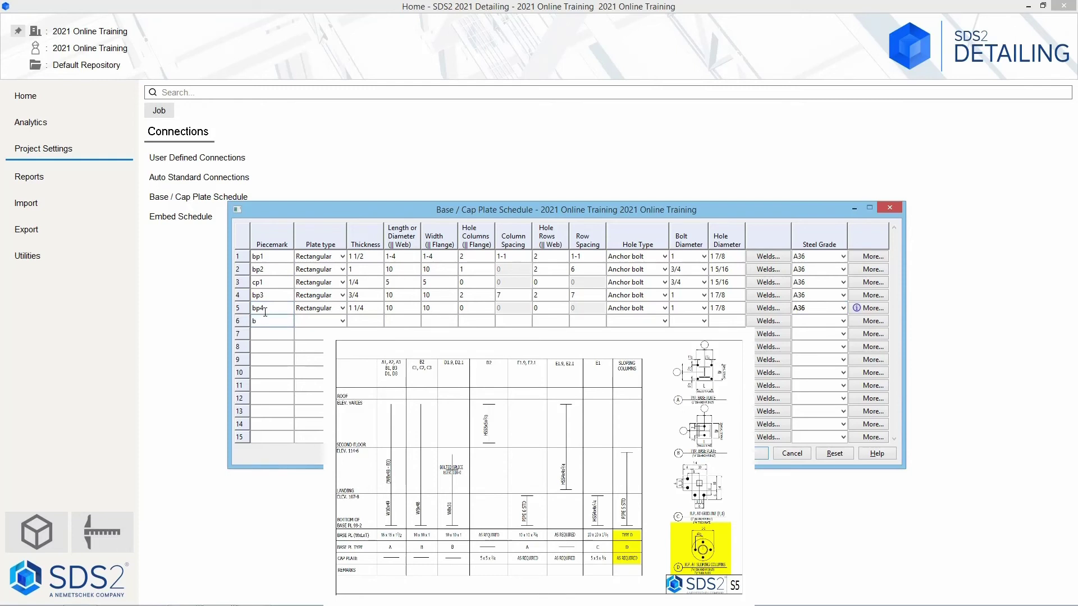
pyautogui.write('bp5')
pyautogui.click(342, 321)
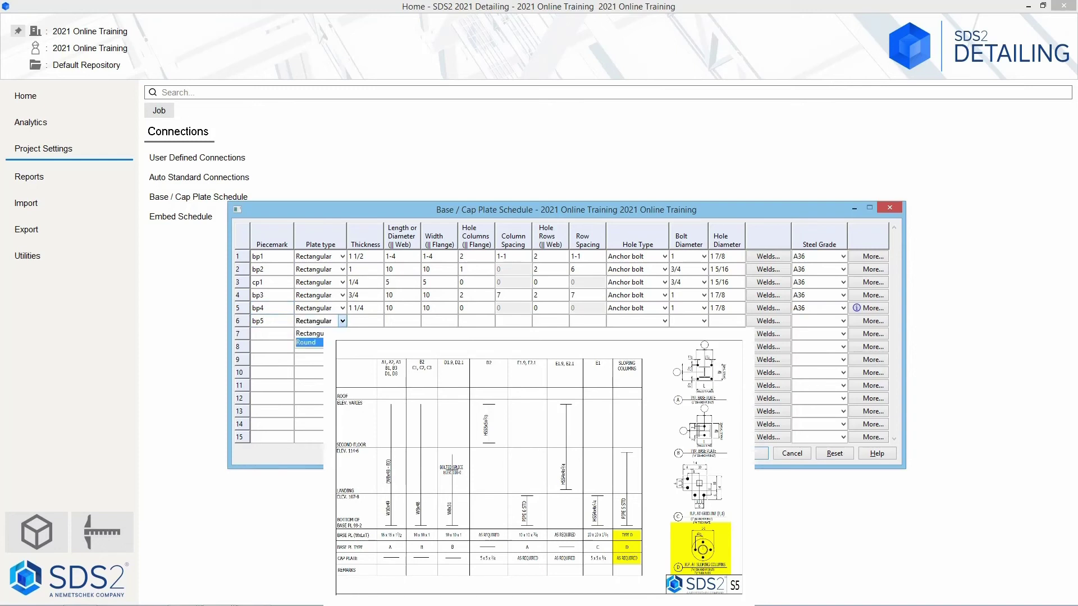
pyautogui.press('Return')
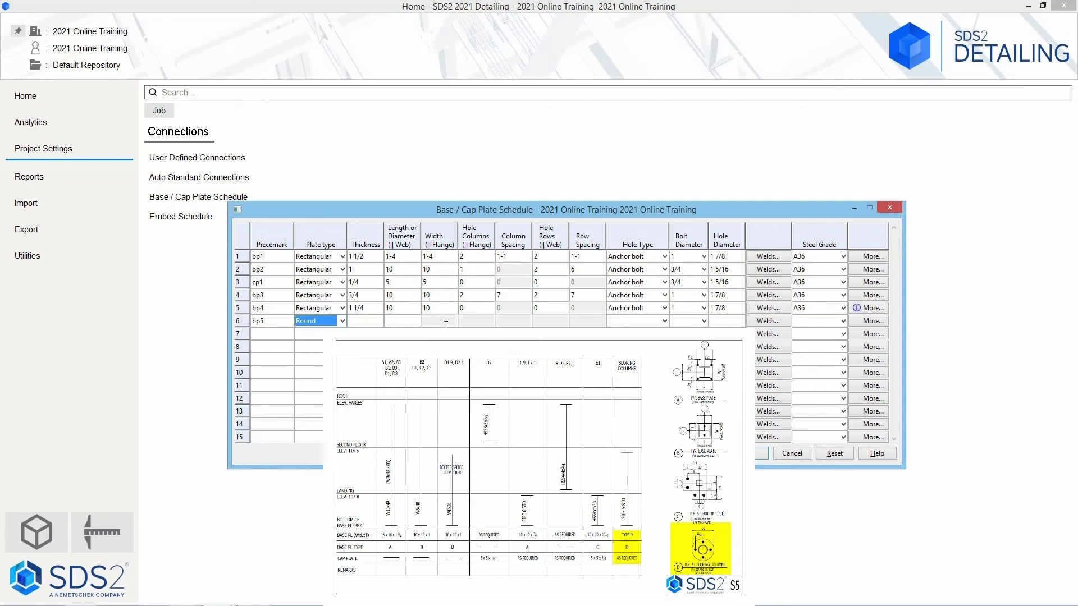
pyautogui.click(366, 324)
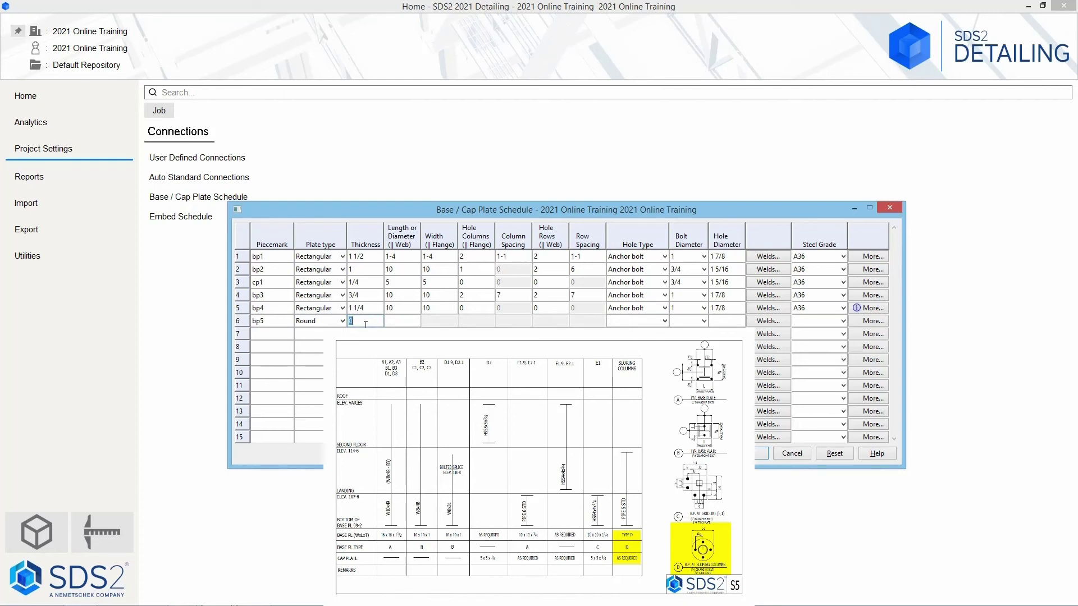
pyautogui.press('Tab')
pyautogui.write('1')
pyautogui.press('Tab')
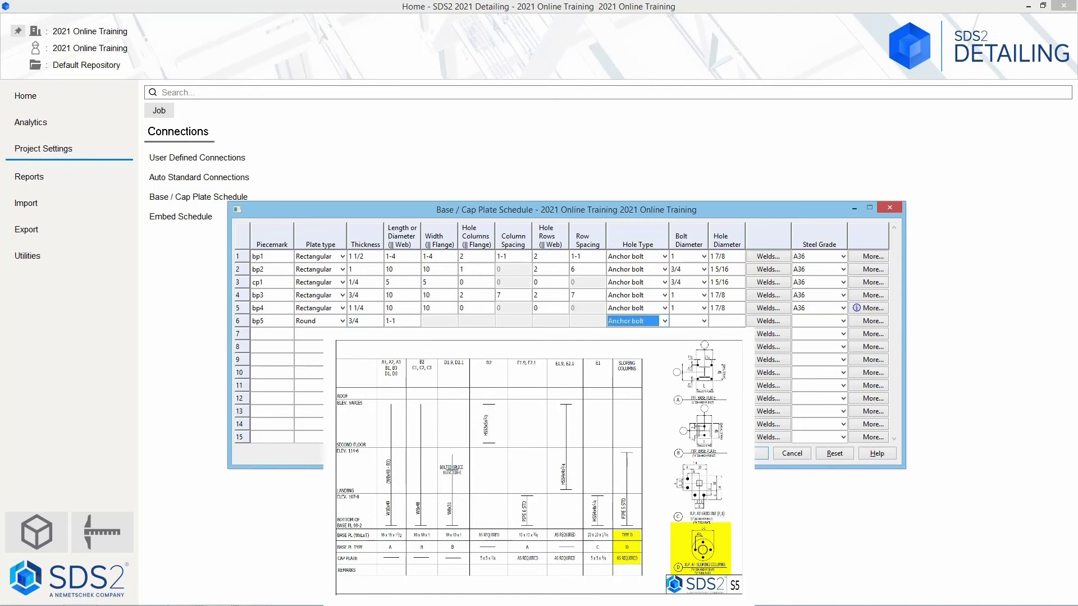
# - Accept anchor bolt holes, bolt diameter 3/4 and hole diameter 1 5/16 for bp5, with A36 steel
pyautogui.press('Tab')
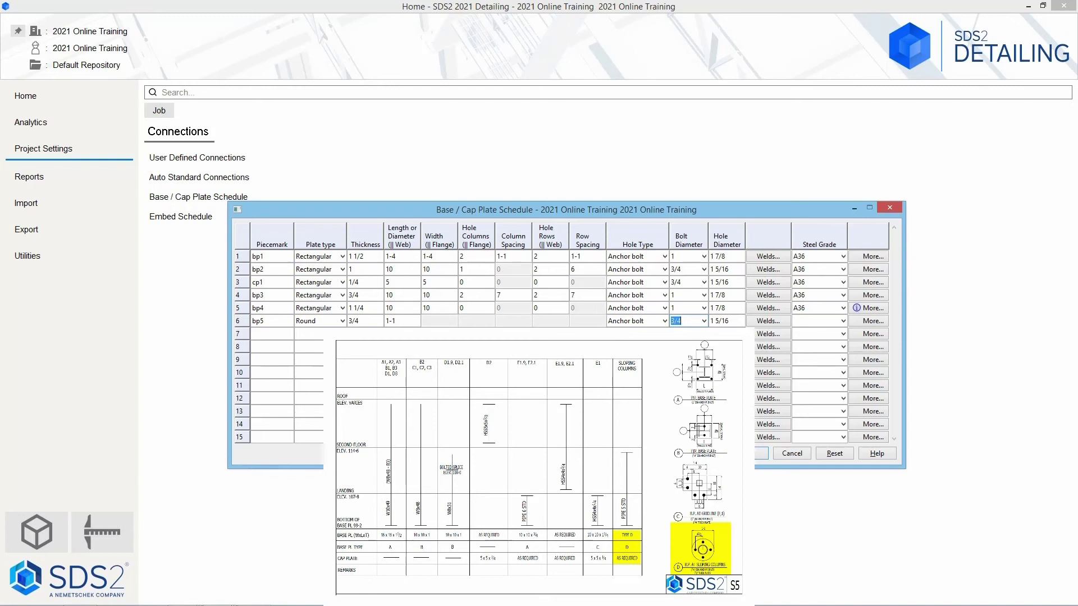
pyautogui.press('Tab')
pyautogui.click(842, 325)
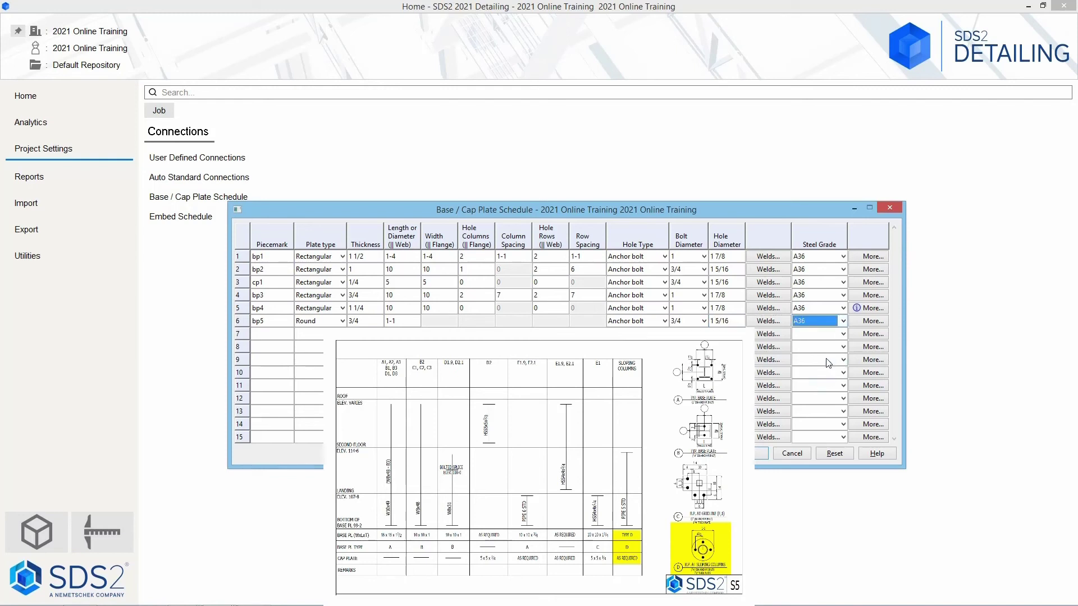
# - Give round plate bp5 4 holes spaced 90 degrees apart at a radius of 4 1/2, keeping the pattern angular offset at 0
pyautogui.click(871, 321)
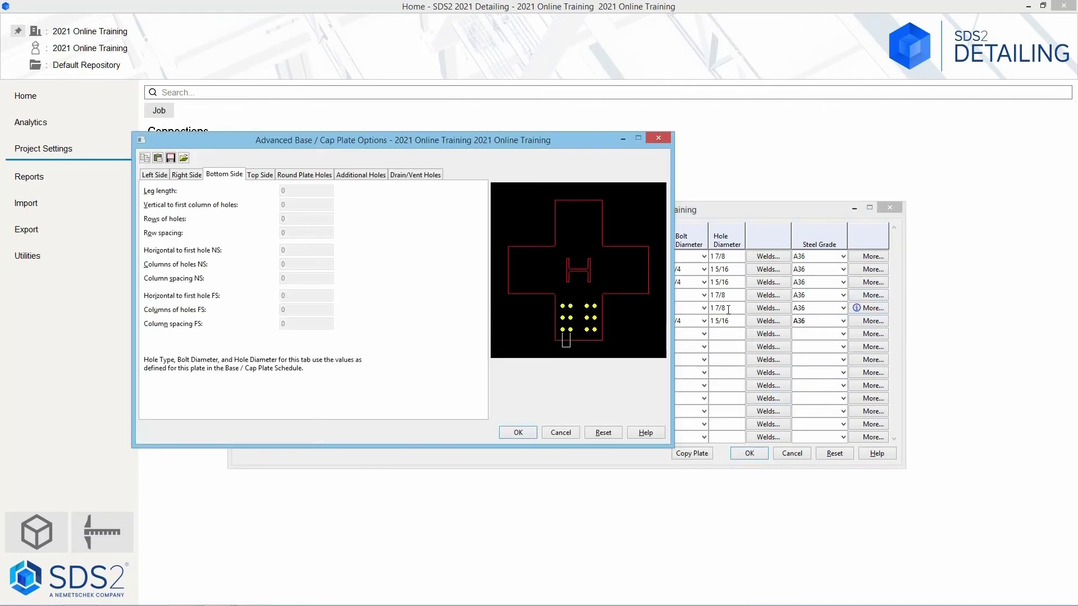
pyautogui.click(306, 176)
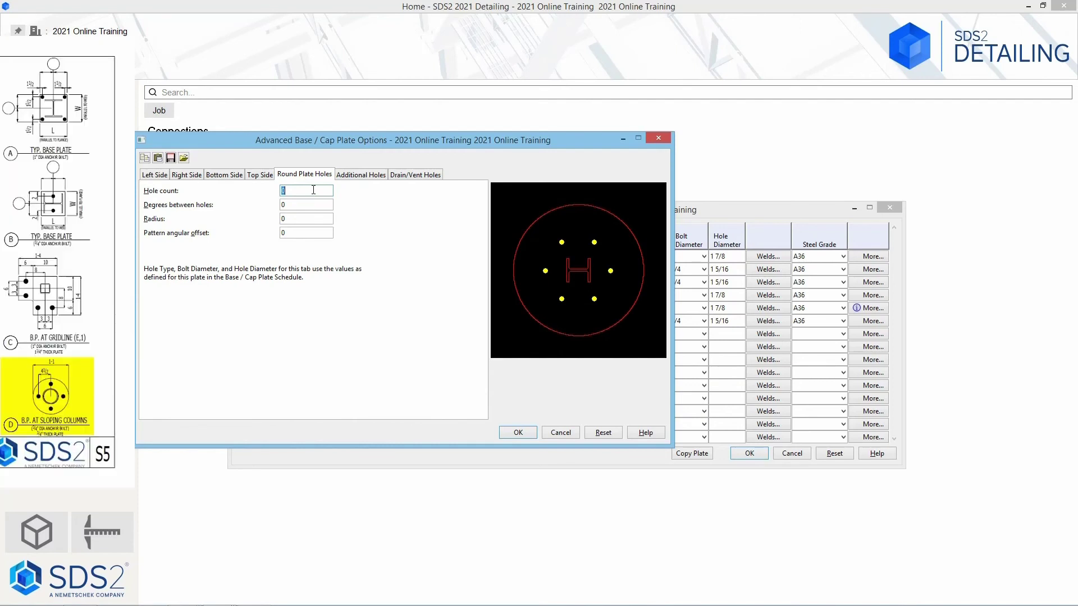
pyautogui.write('4')
pyautogui.press('Tab')
pyautogui.press('Tab')
pyautogui.press('Tab')
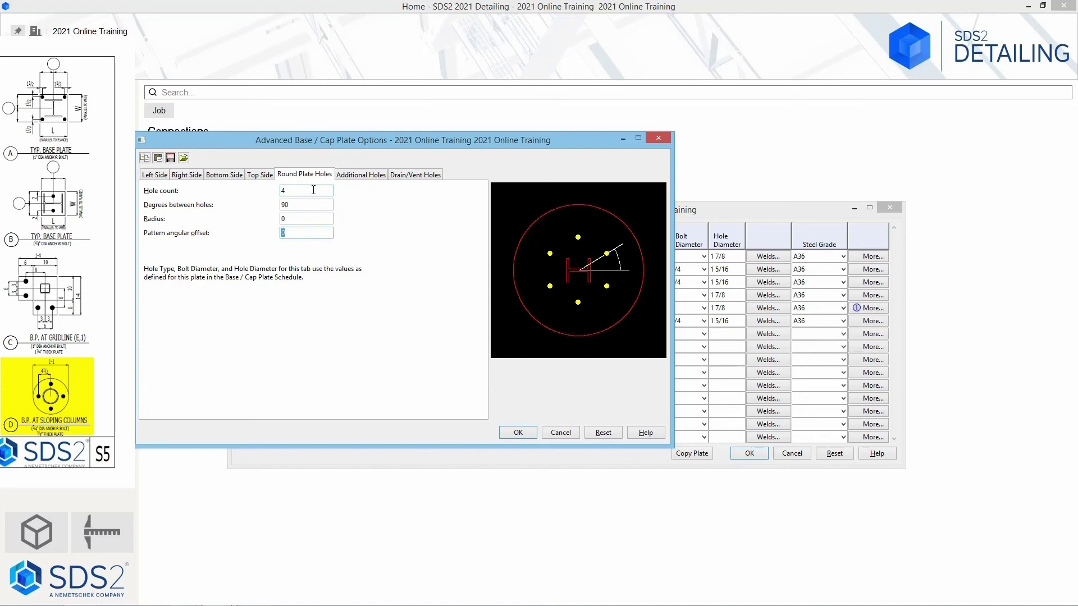
pyautogui.hotkey('shift', 'Tab')
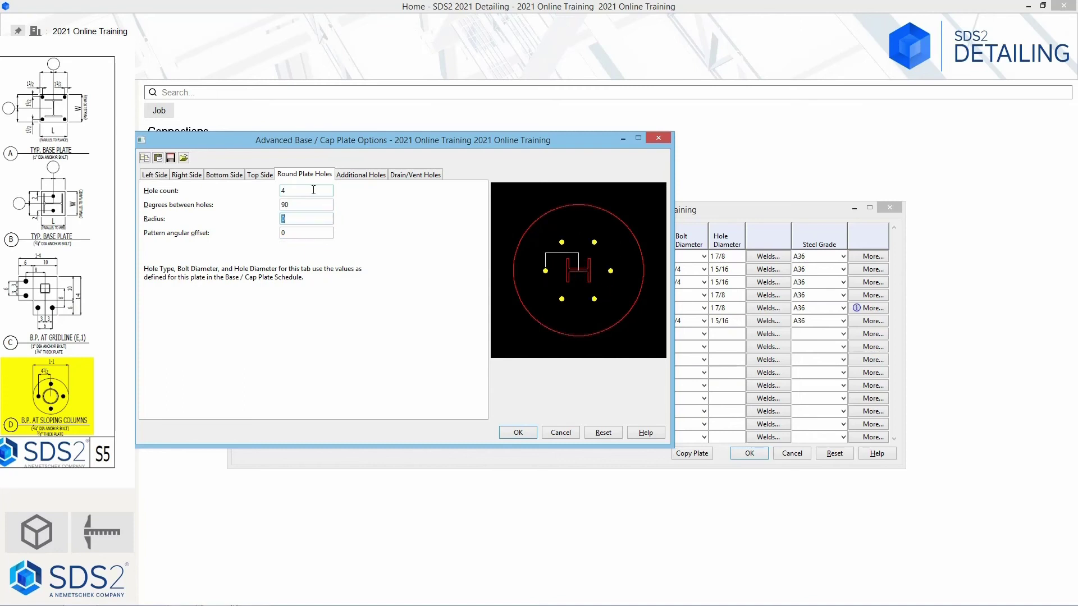
pyautogui.write('4 1/2')
pyautogui.press('Tab')
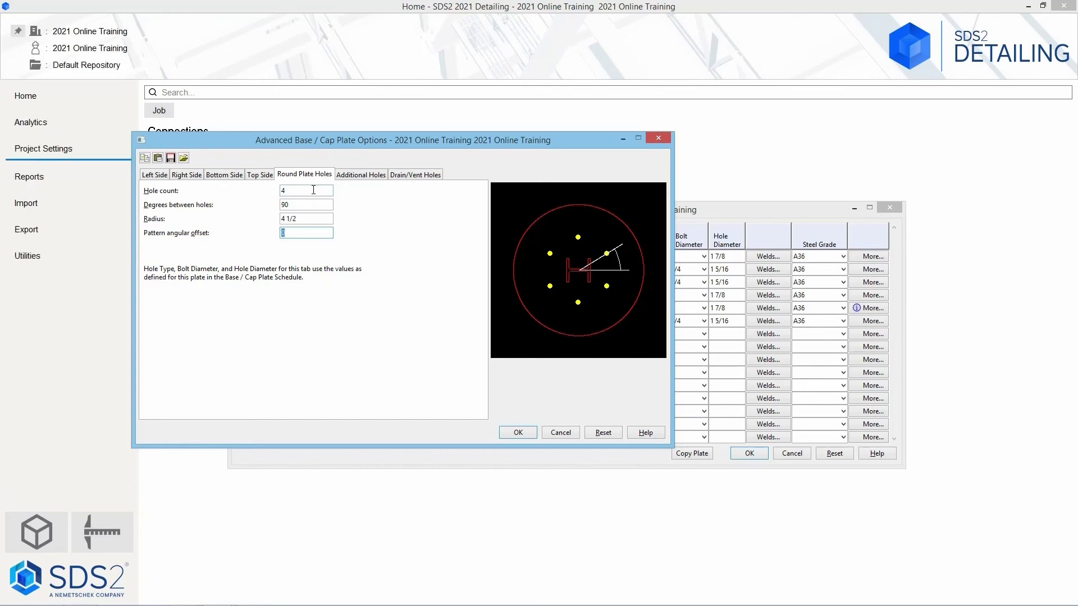
pyautogui.click(519, 432)
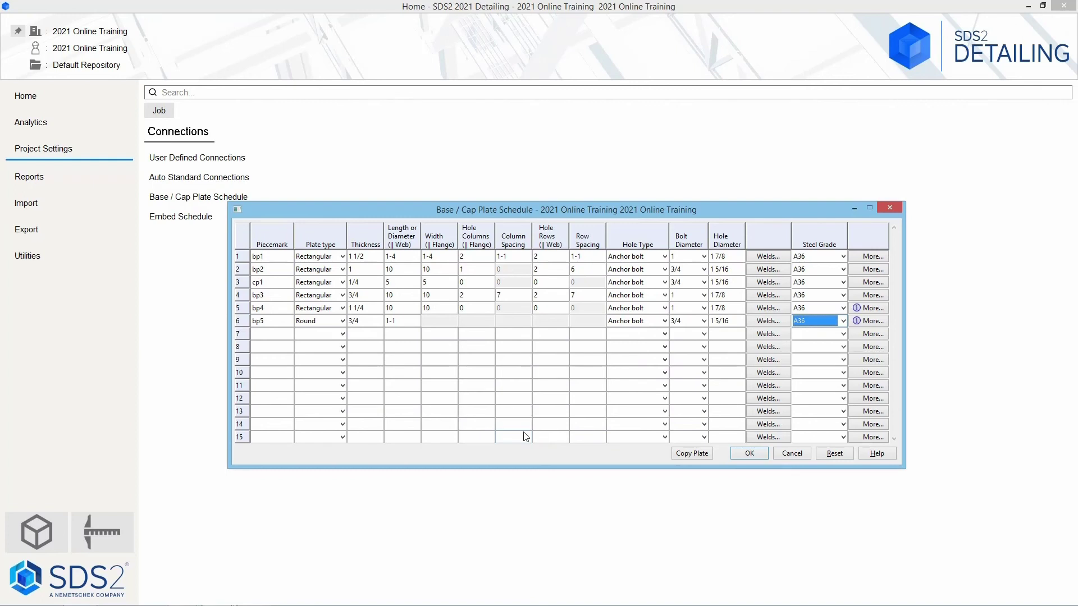
# - Save the Base / Cap Plate Schedule and acknowledge the alert about changed marks
pyautogui.click(750, 454)
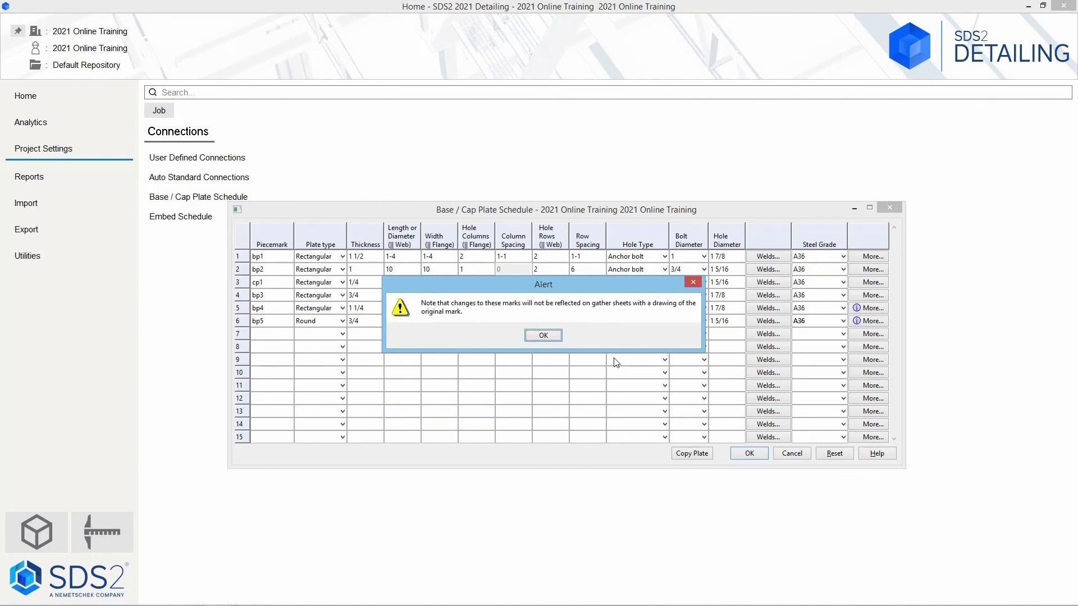
pyautogui.click(543, 335)
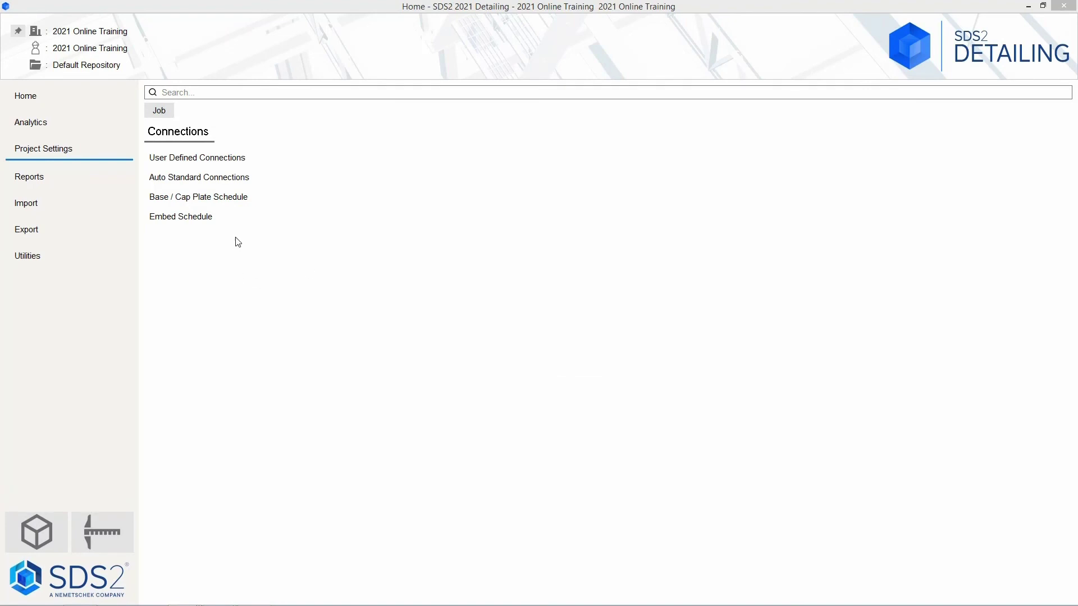
# - Reopen the Base / Cap Plate Schedule and copy plate bp5 to a new row
pyautogui.click(233, 206)
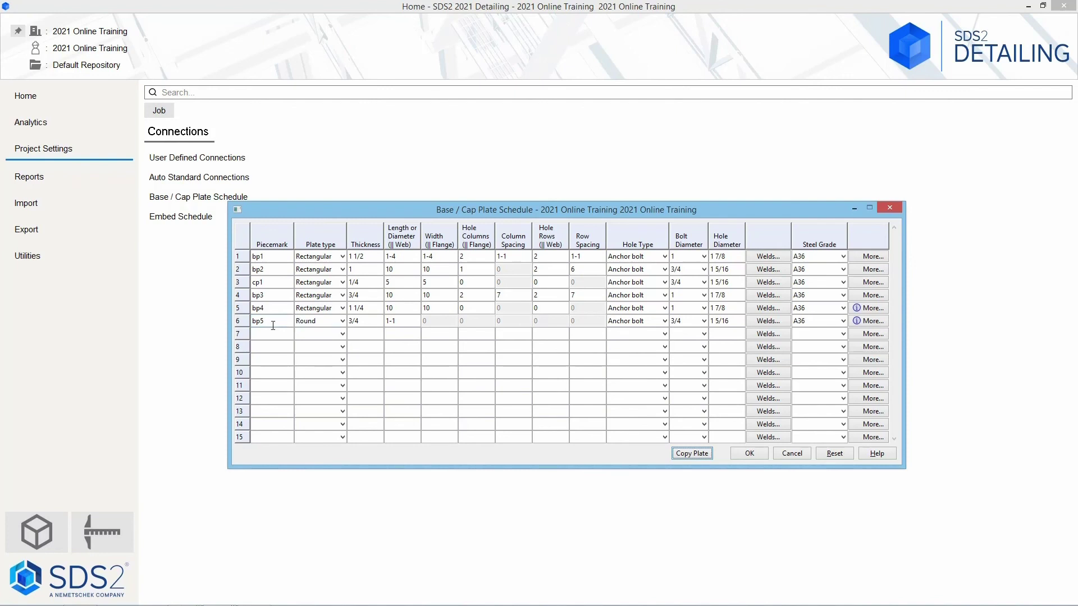
pyautogui.click(256, 323)
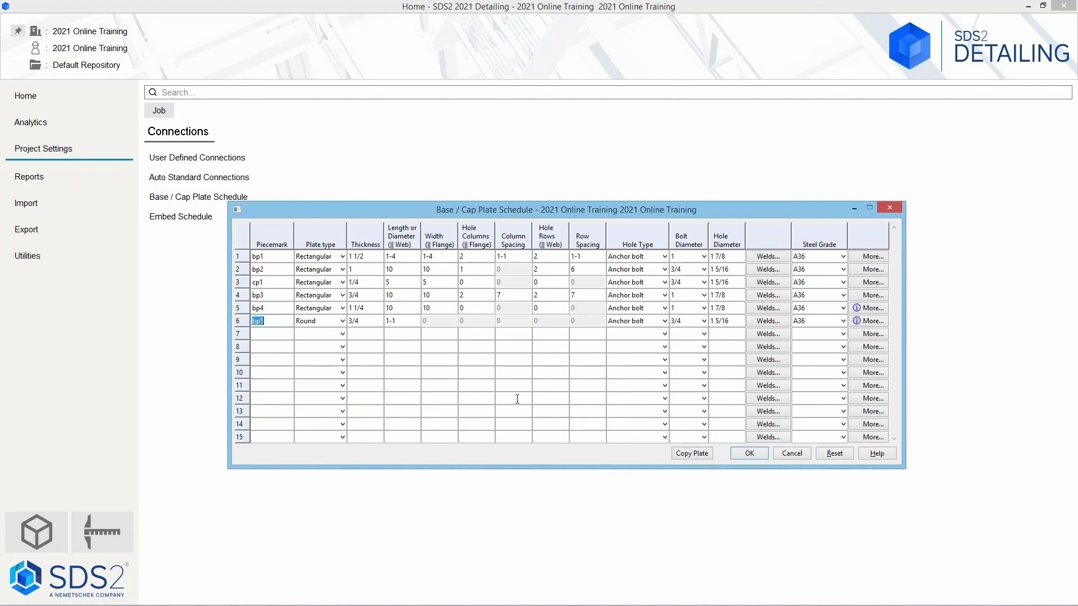
pyautogui.click(685, 455)
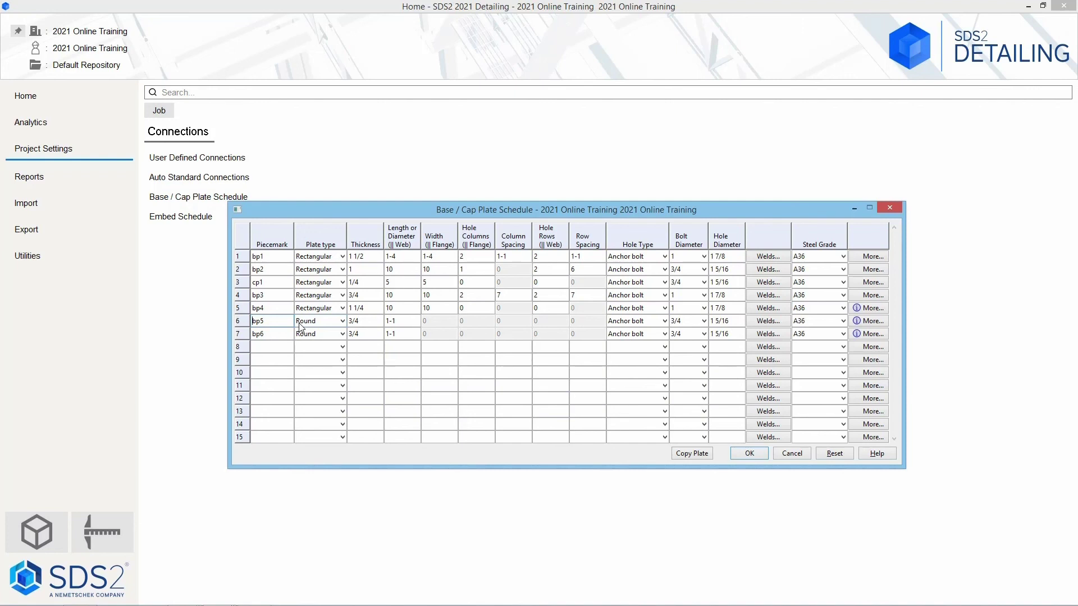
# - Delete the copied plate bp6 from the schedule and save the schedule
pyautogui.press('Down')
pyautogui.press('Delete')
pyautogui.click(750, 453)
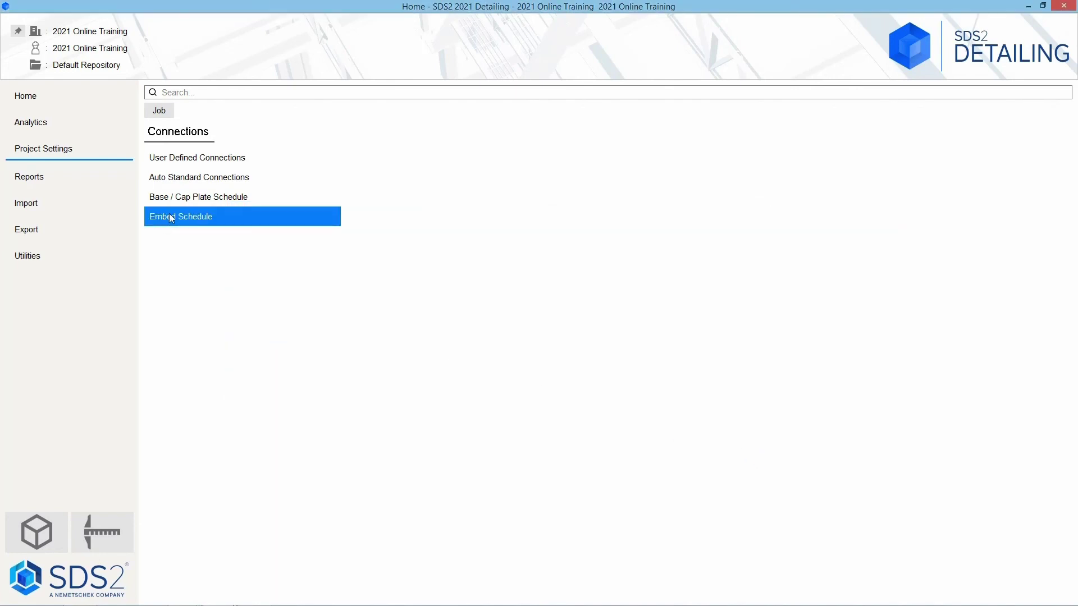
# - Reopen the Base / Cap Plate Schedule and select the piecemark of cap plate cp1
pyautogui.click(191, 203)
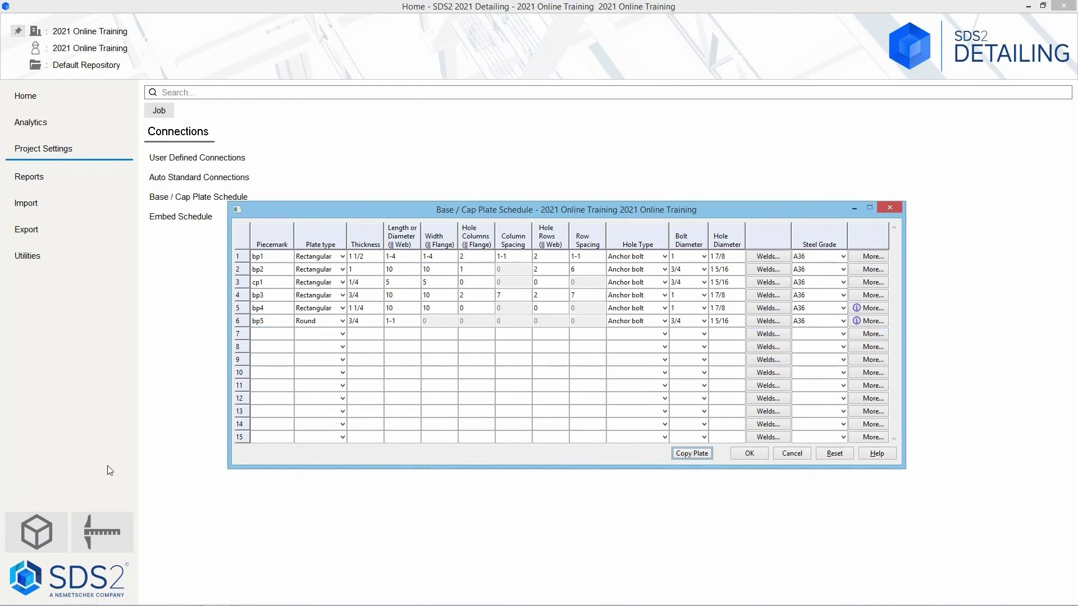
pyautogui.click(261, 281)
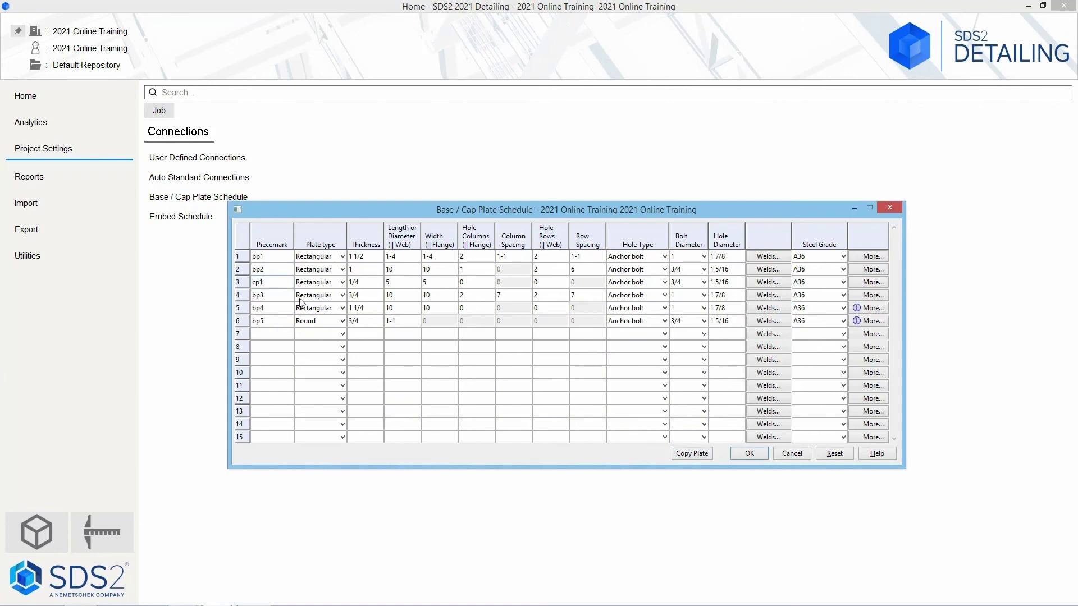